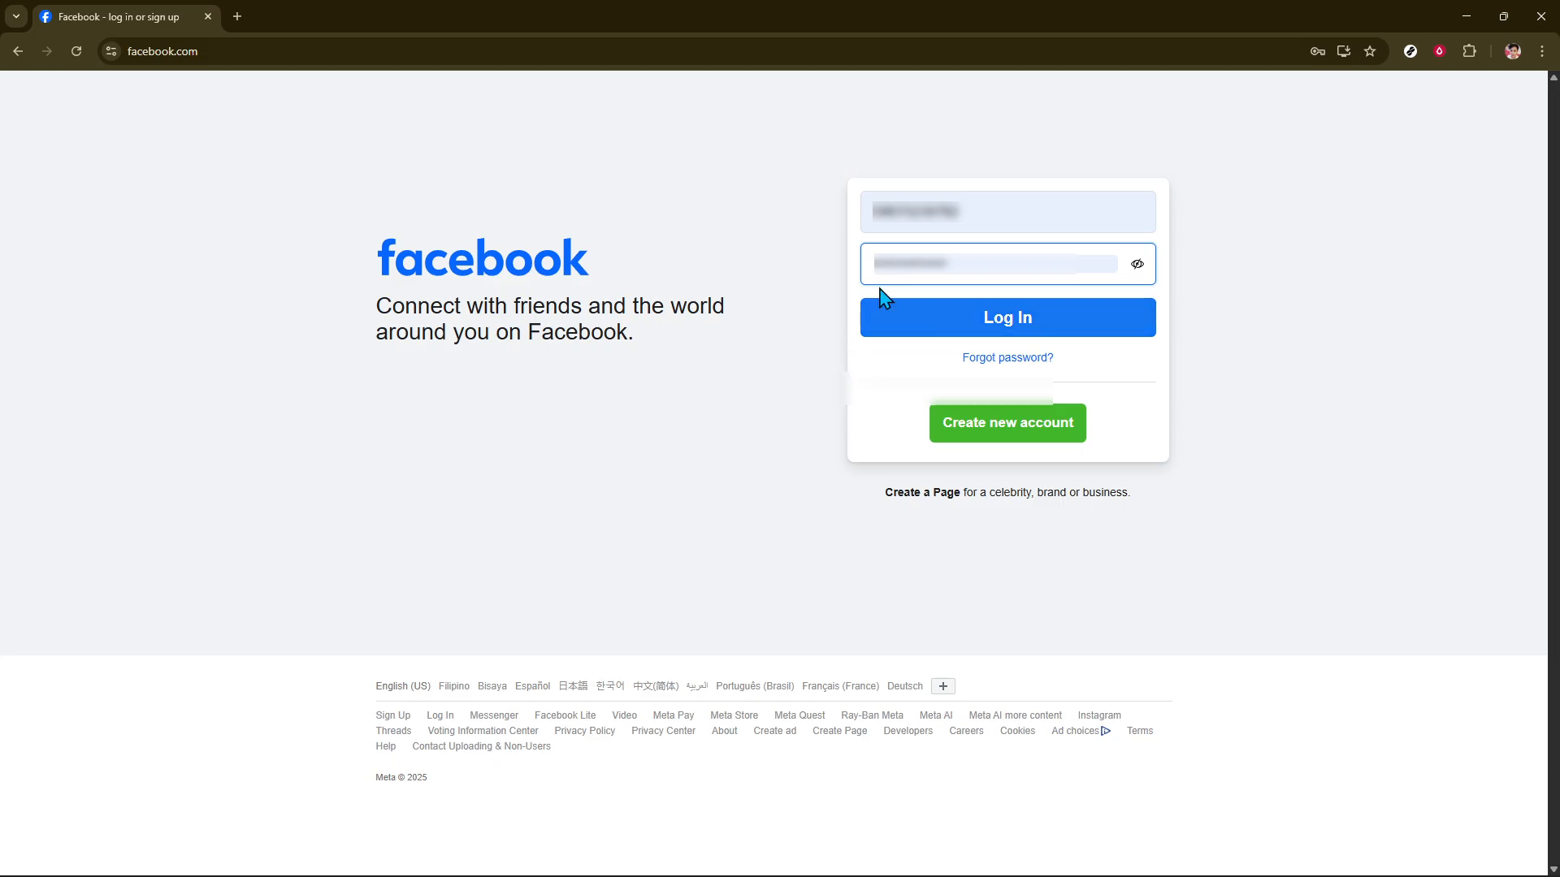
Load facebook.com and log in with the prefilled account credentials.
click(493, 54)
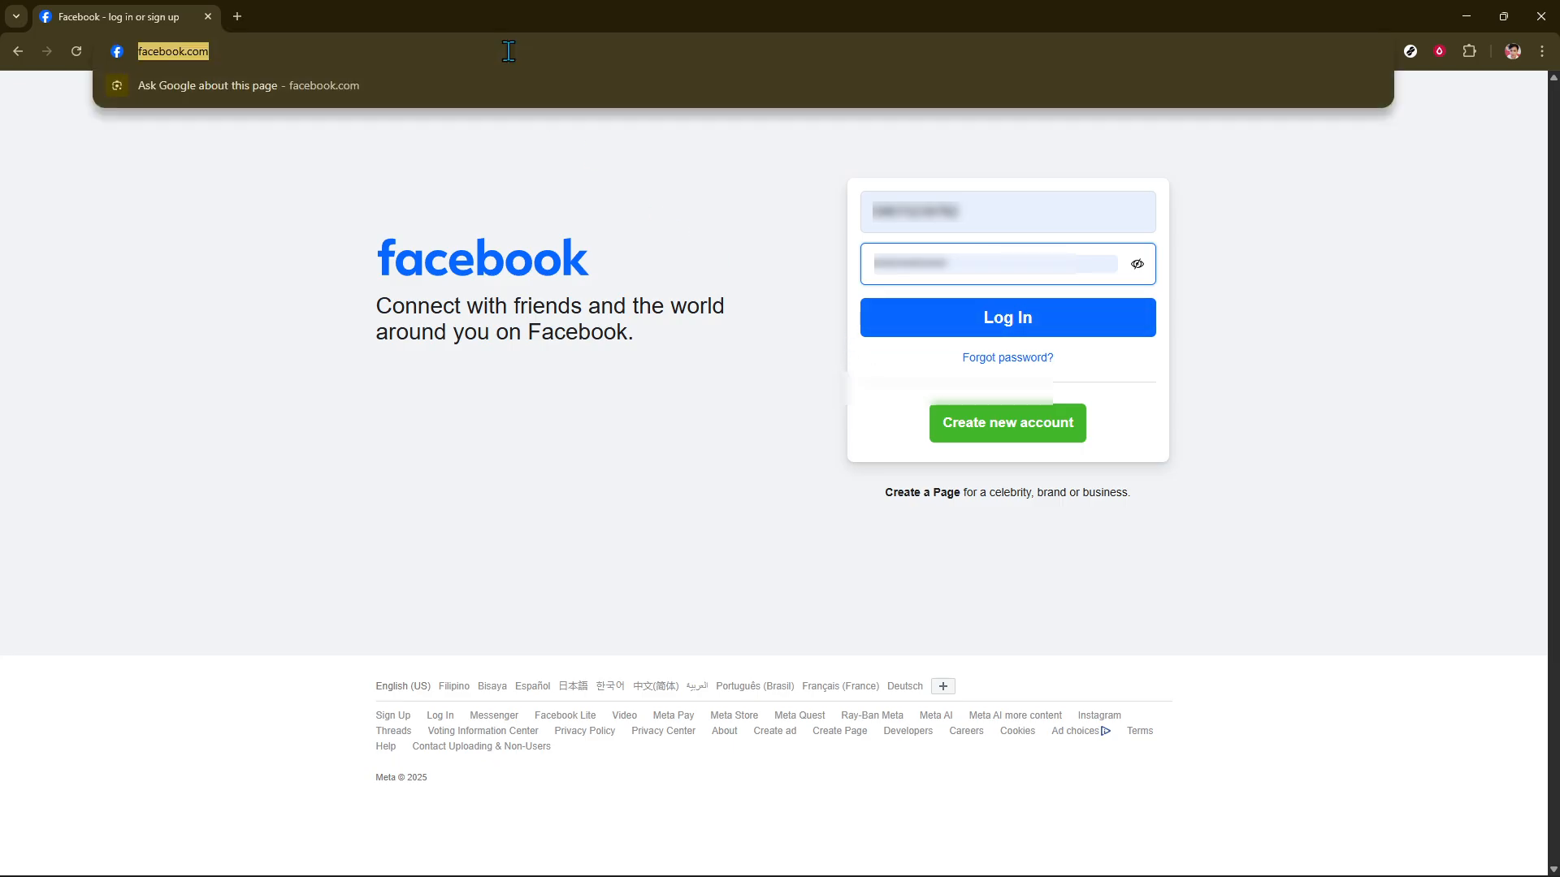
key(Return)
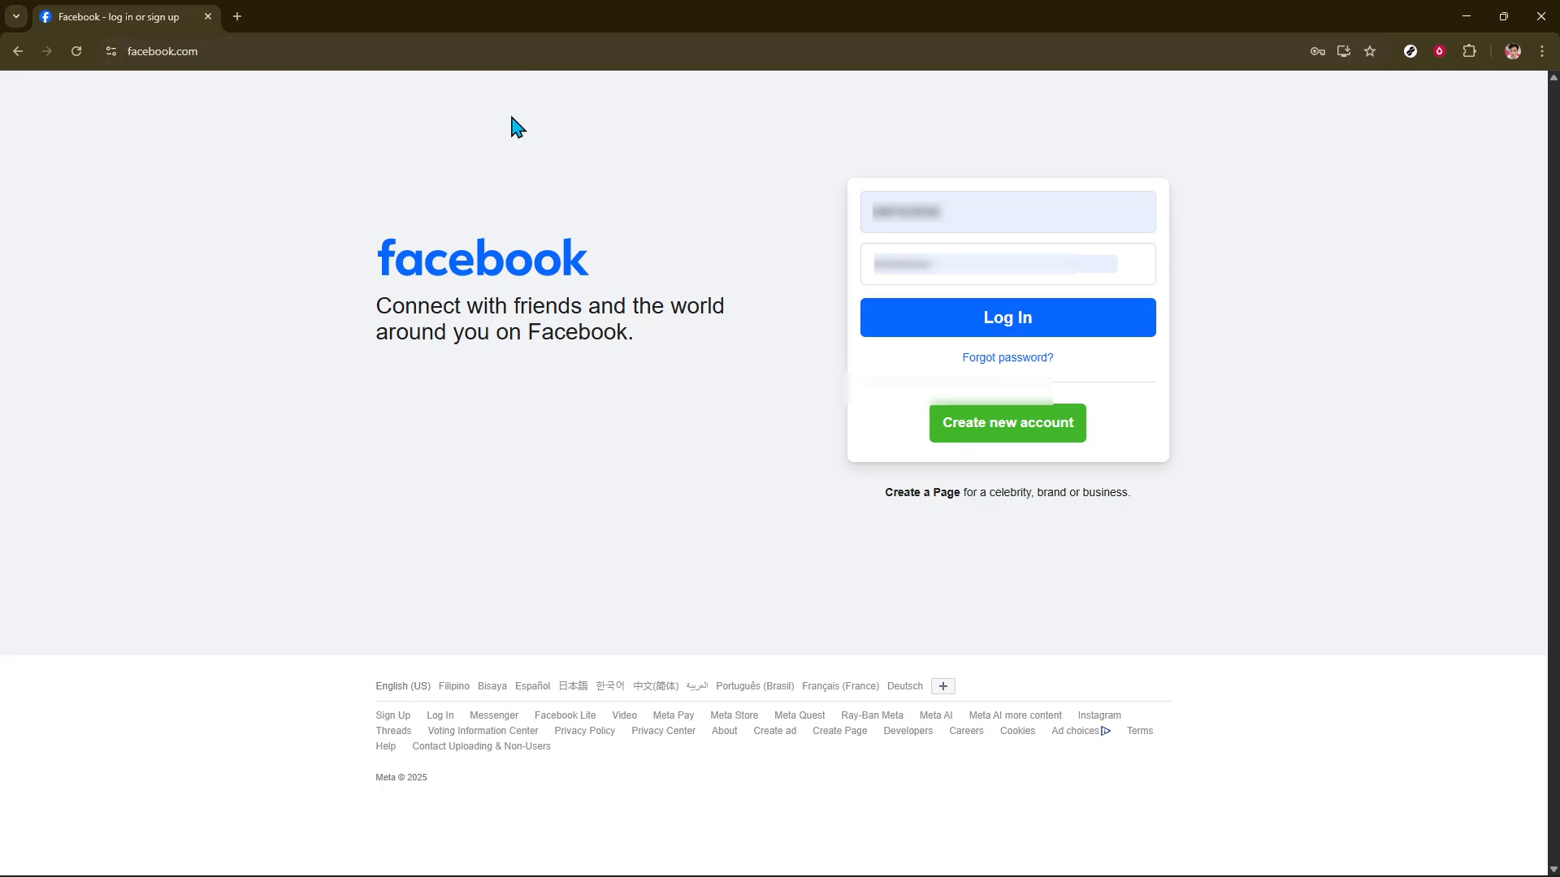
click(986, 325)
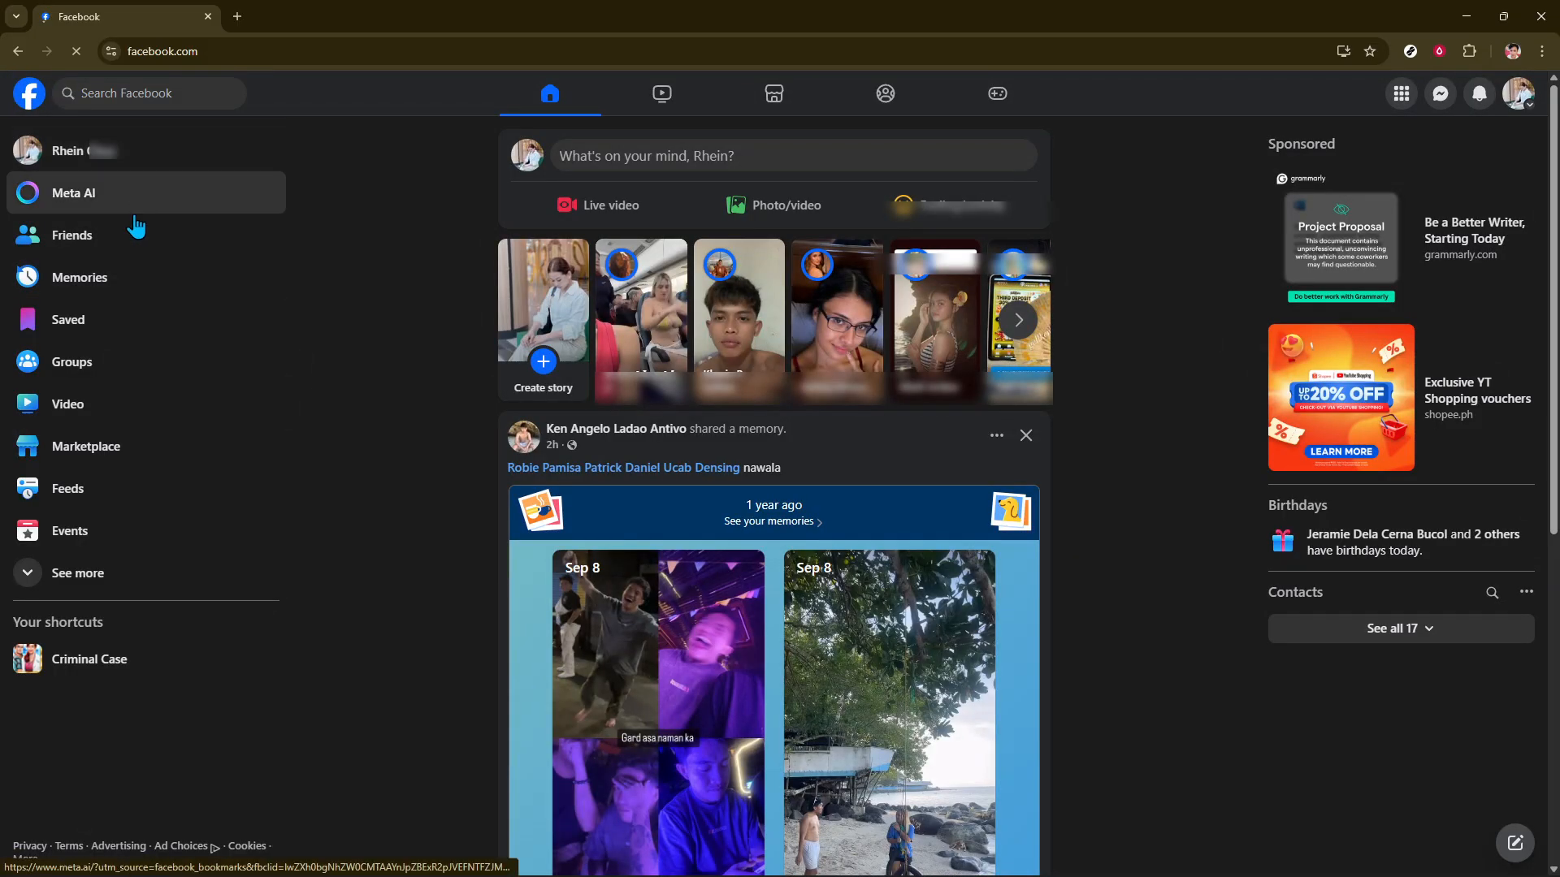
Start a new Marketplace listing of the type Home for sale or rent.
click(95, 453)
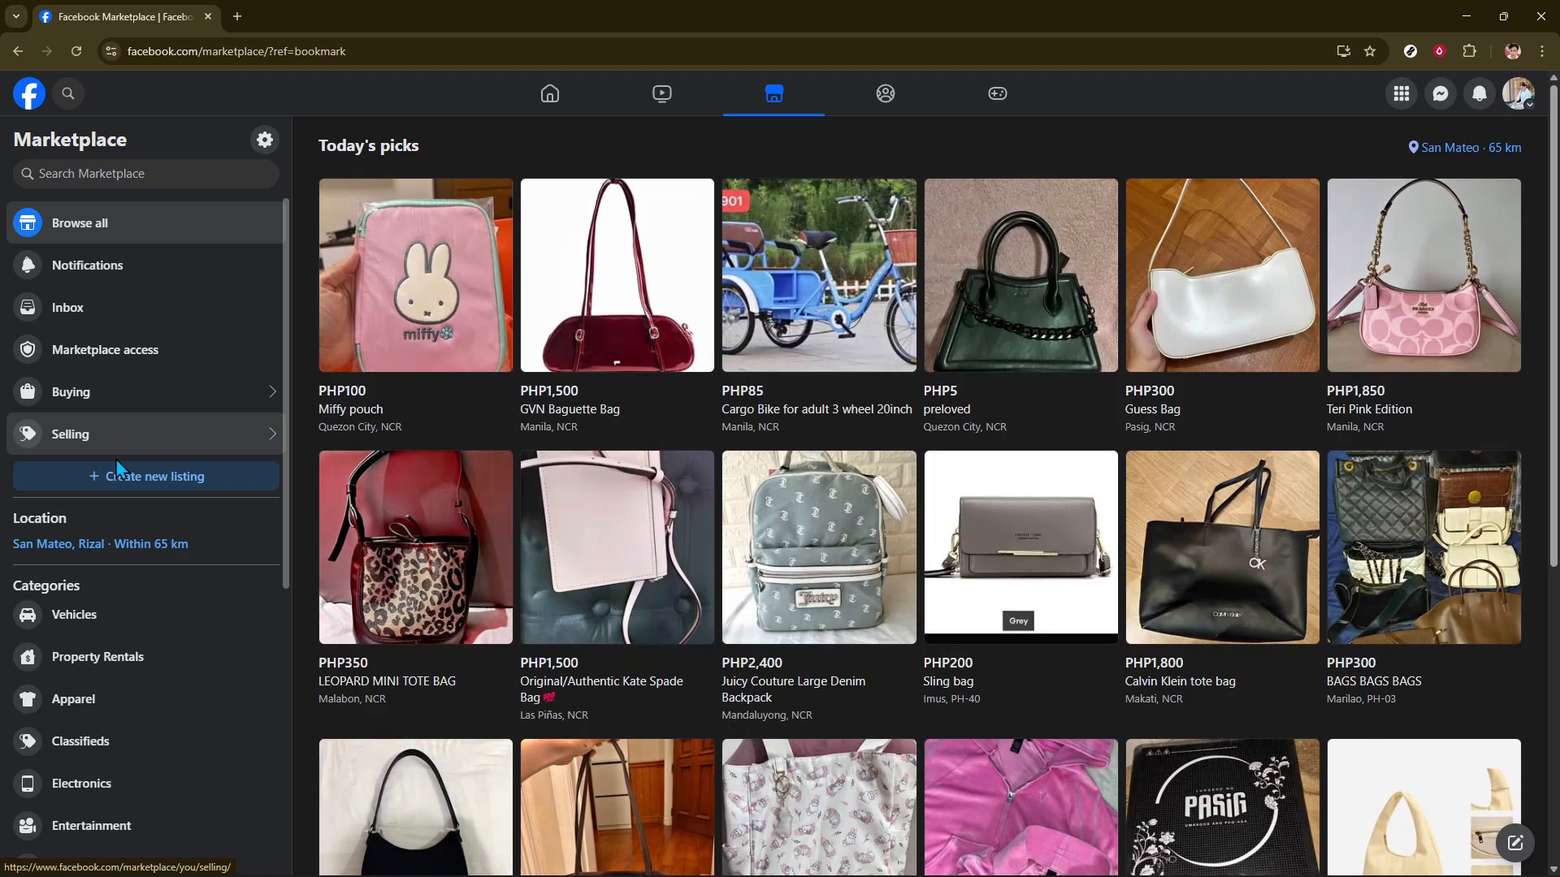
click(158, 479)
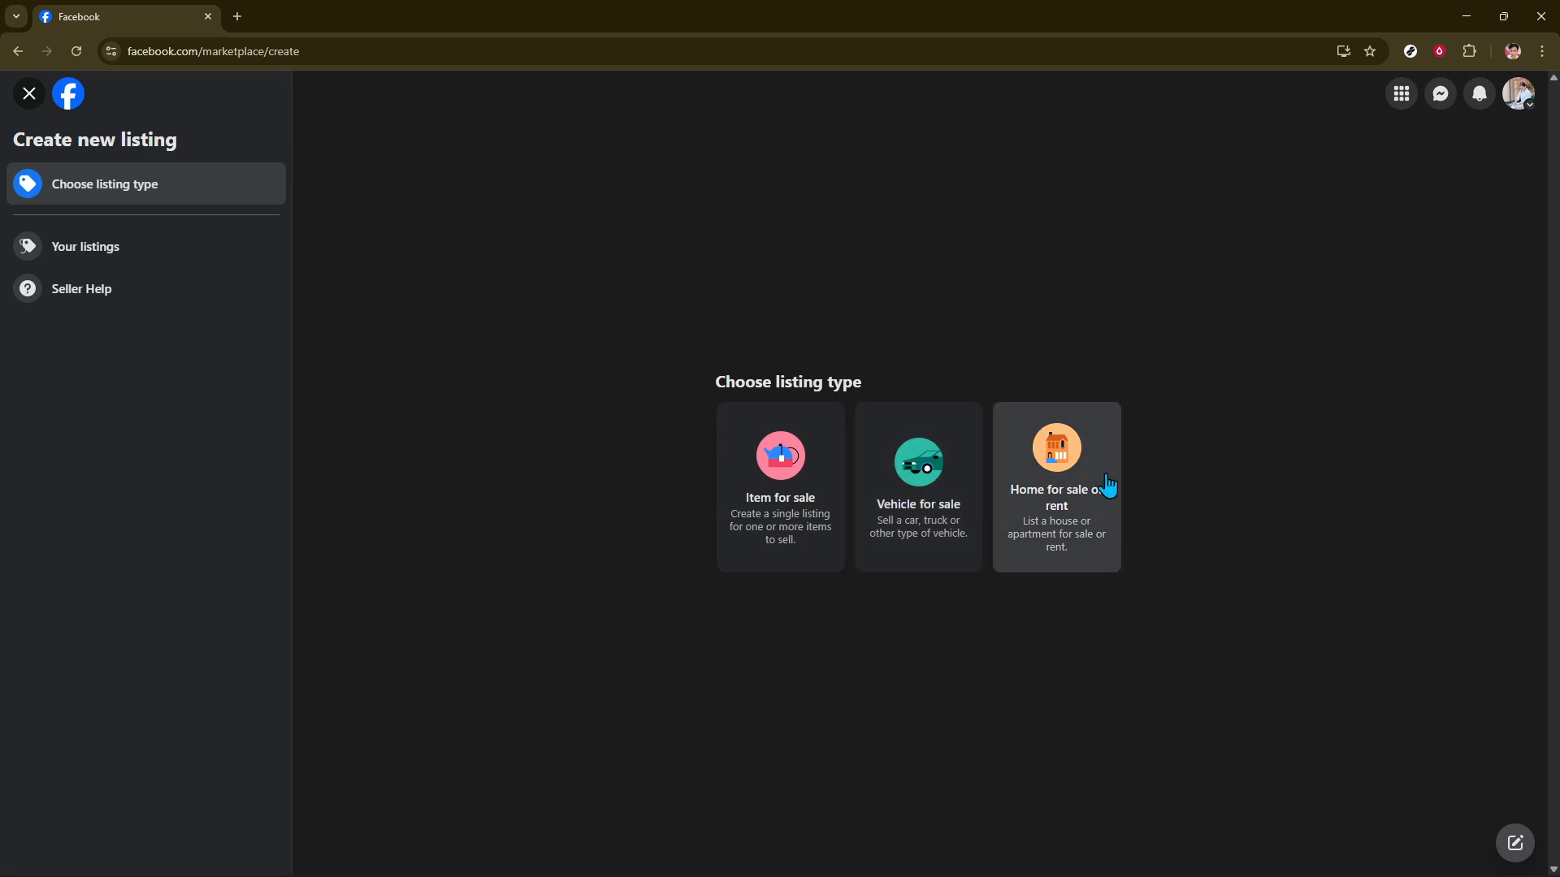
click(1106, 486)
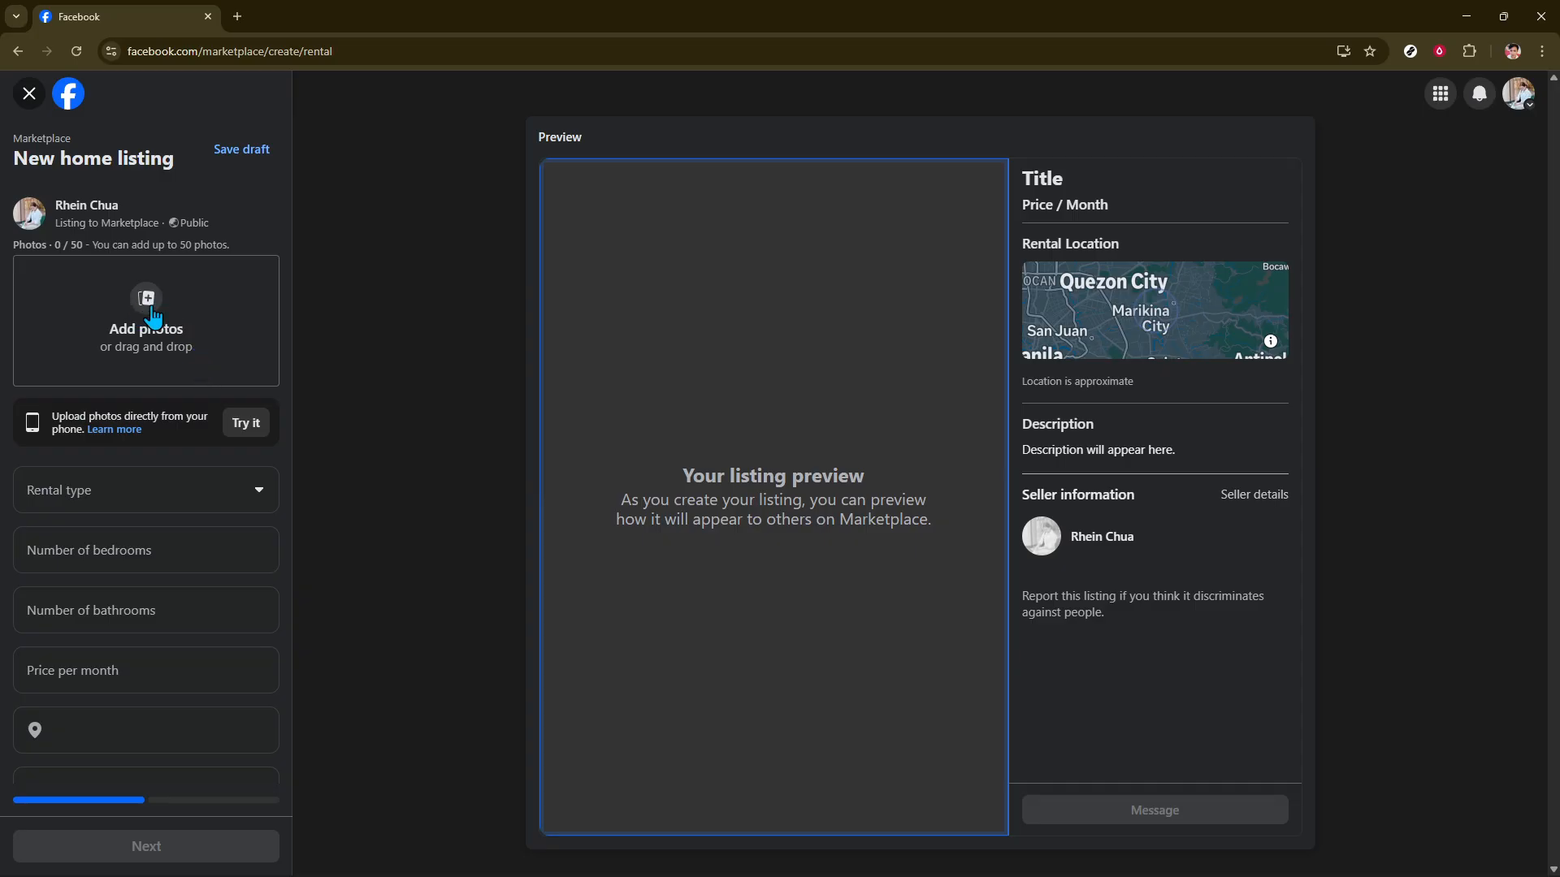
Add the photos pexels-heyho-7546550 and pexels-ivan-samkov-8963083 from the Downloads folder to the home listing.
click(153, 311)
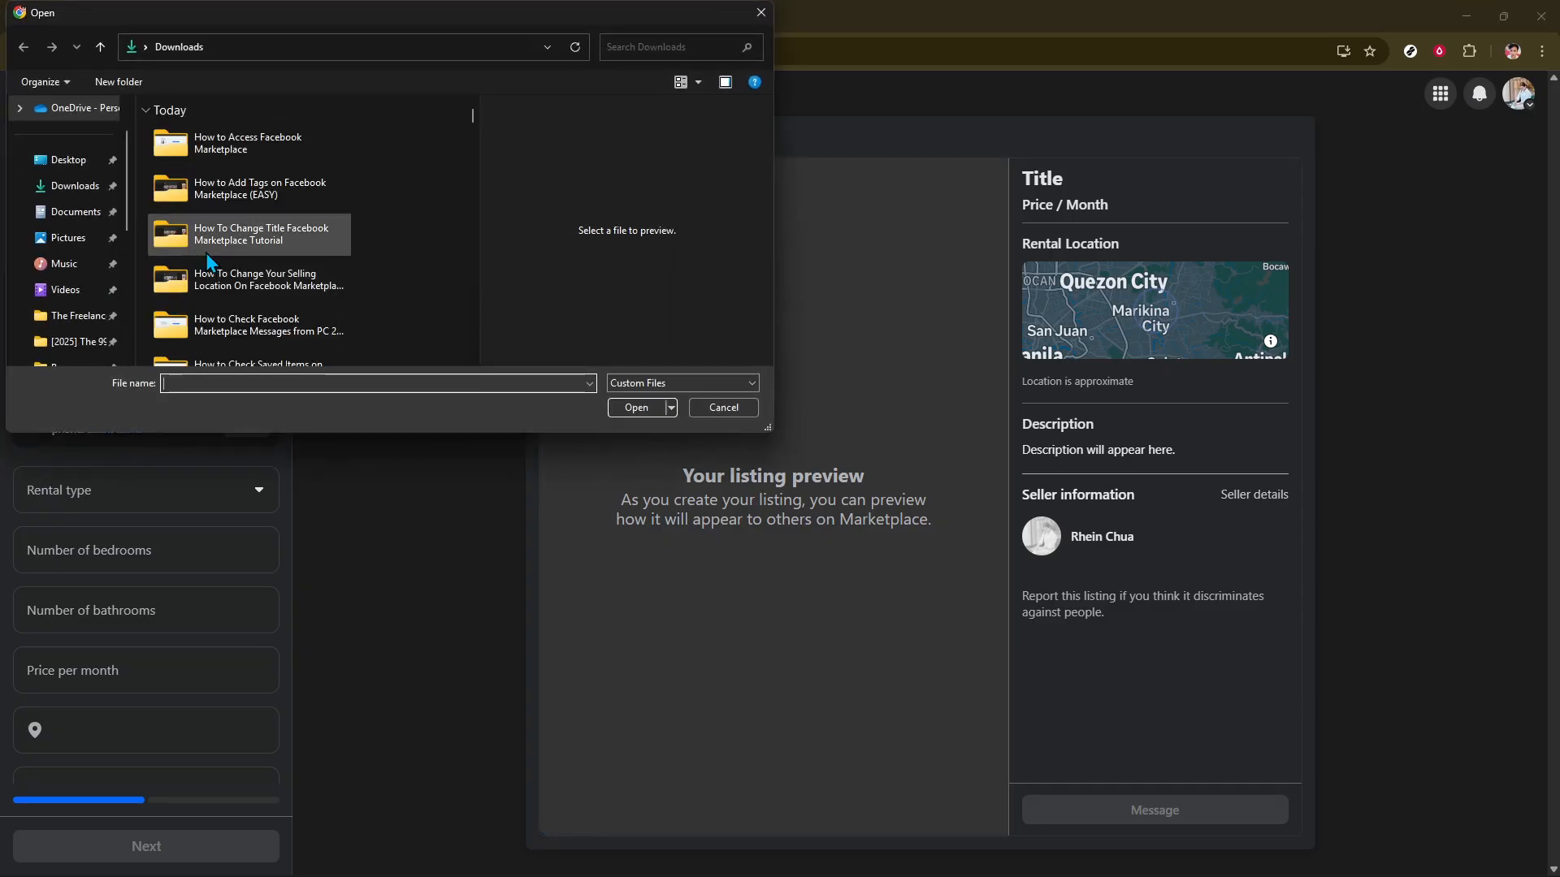
scroll(211, 250, down, 5)
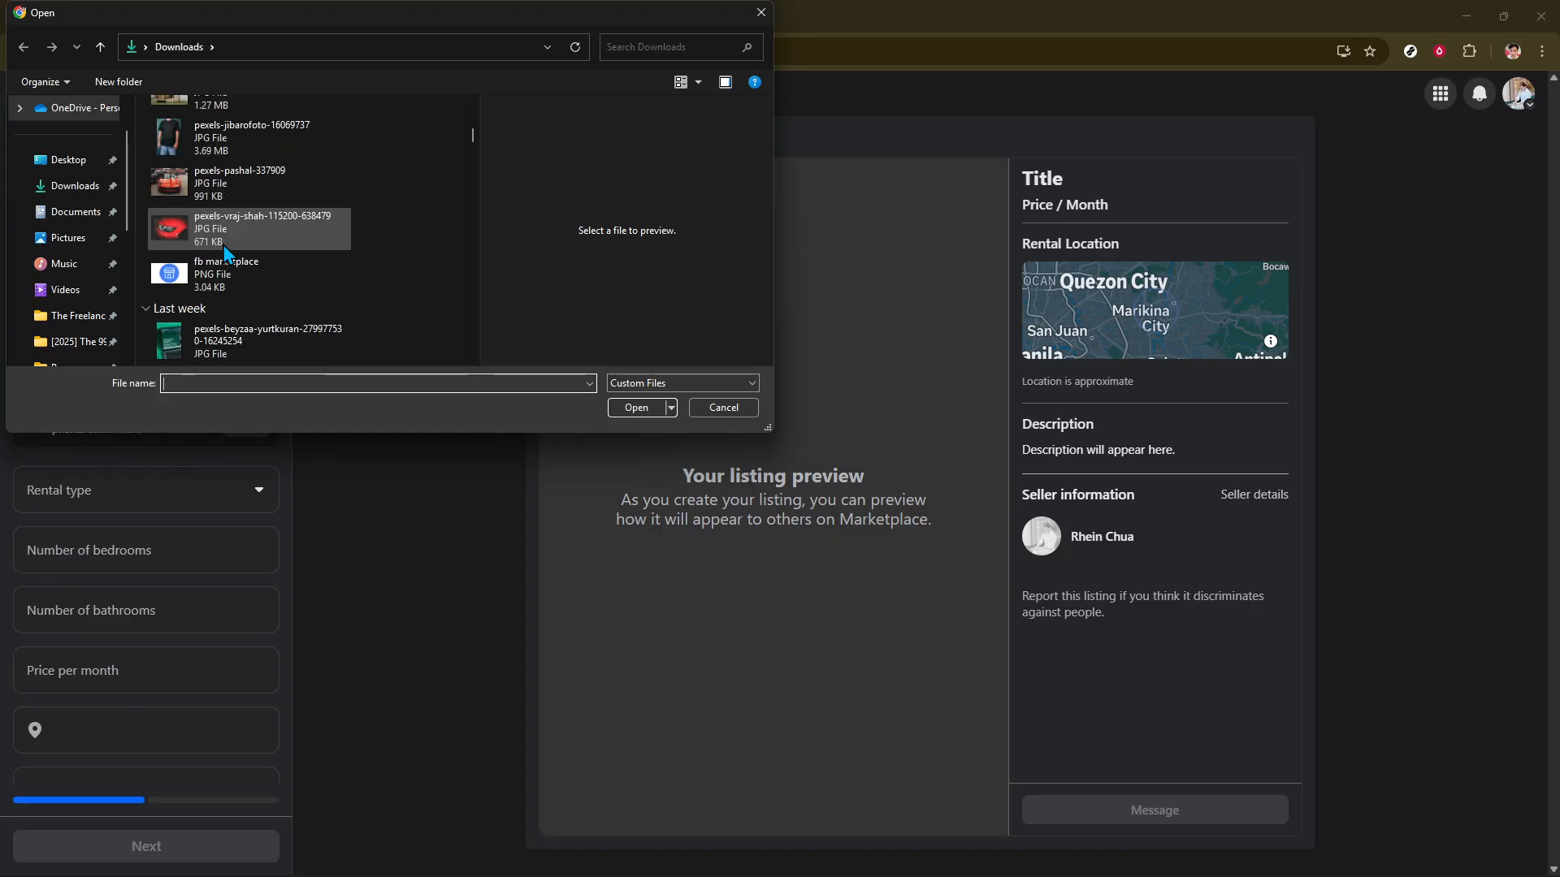
scroll(223, 246, up, 1)
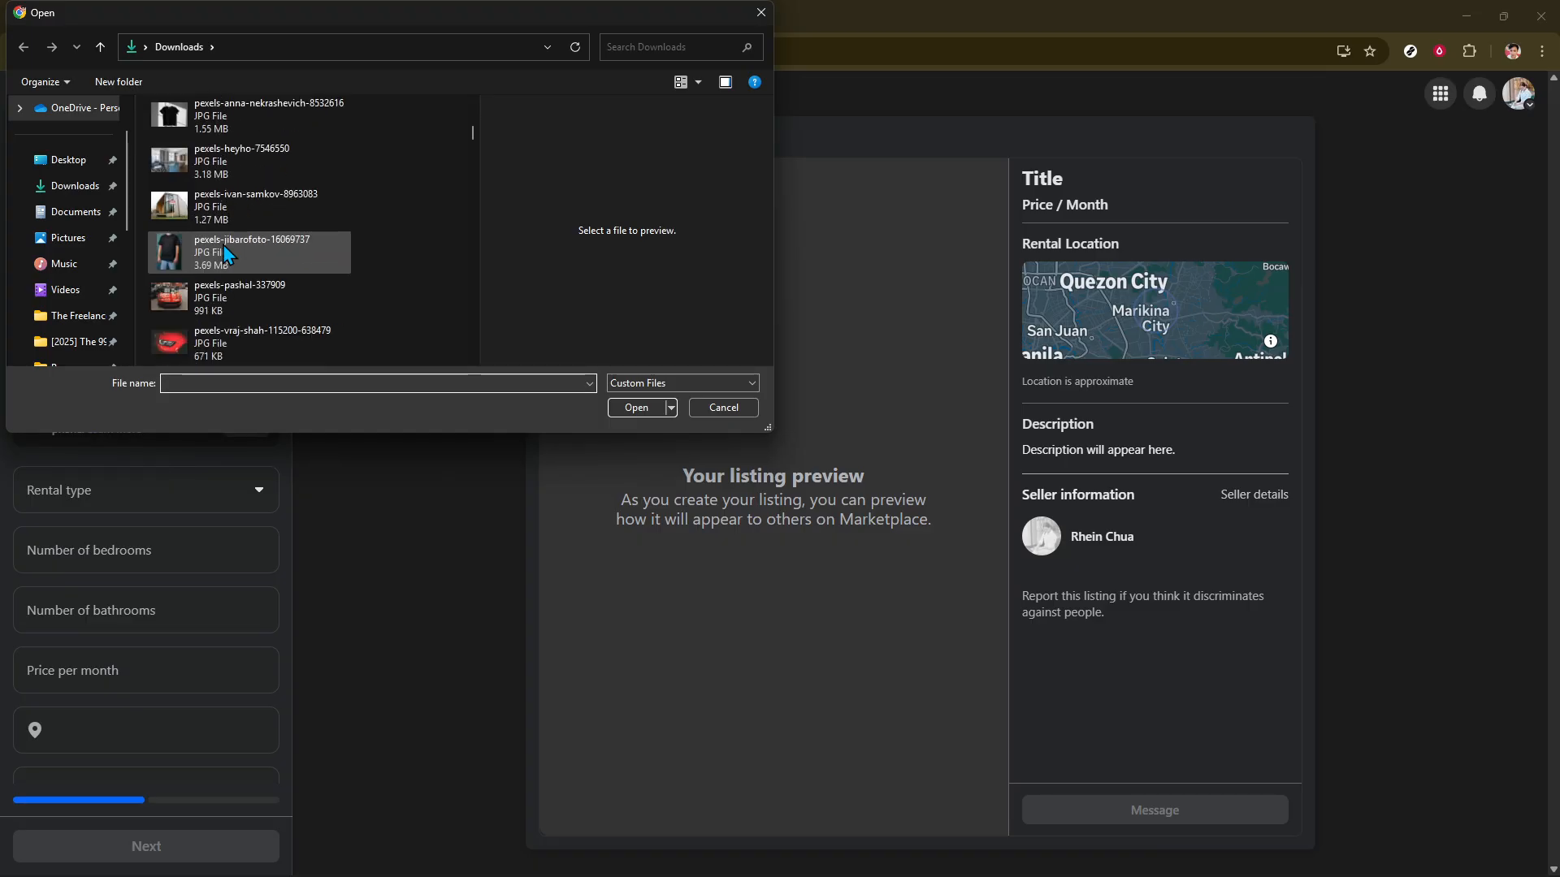
click(197, 216)
ctrl+click(210, 161)
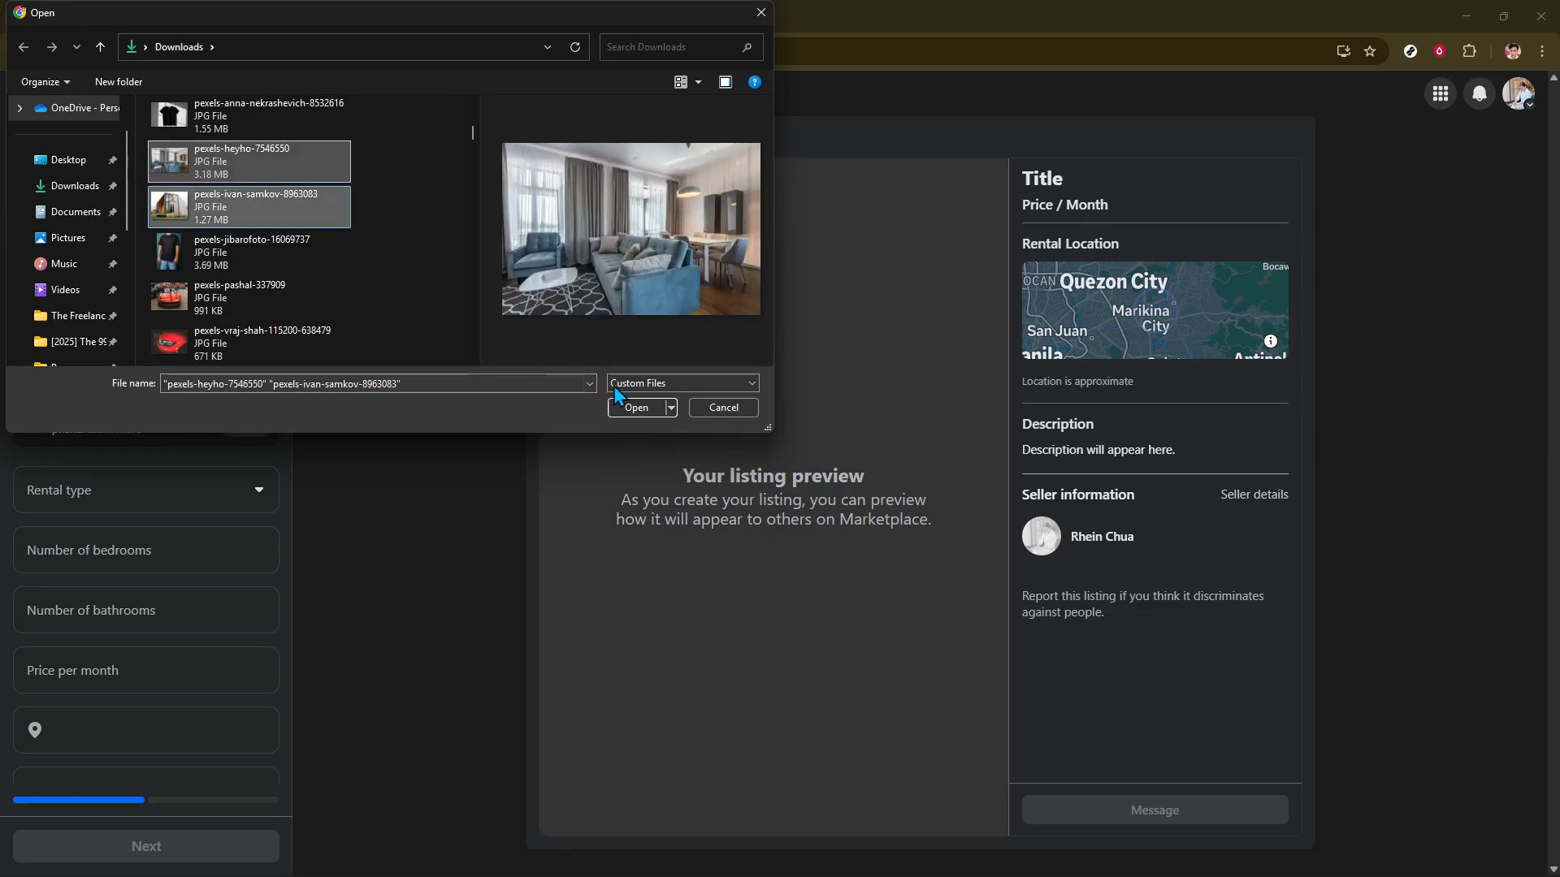
click(627, 407)
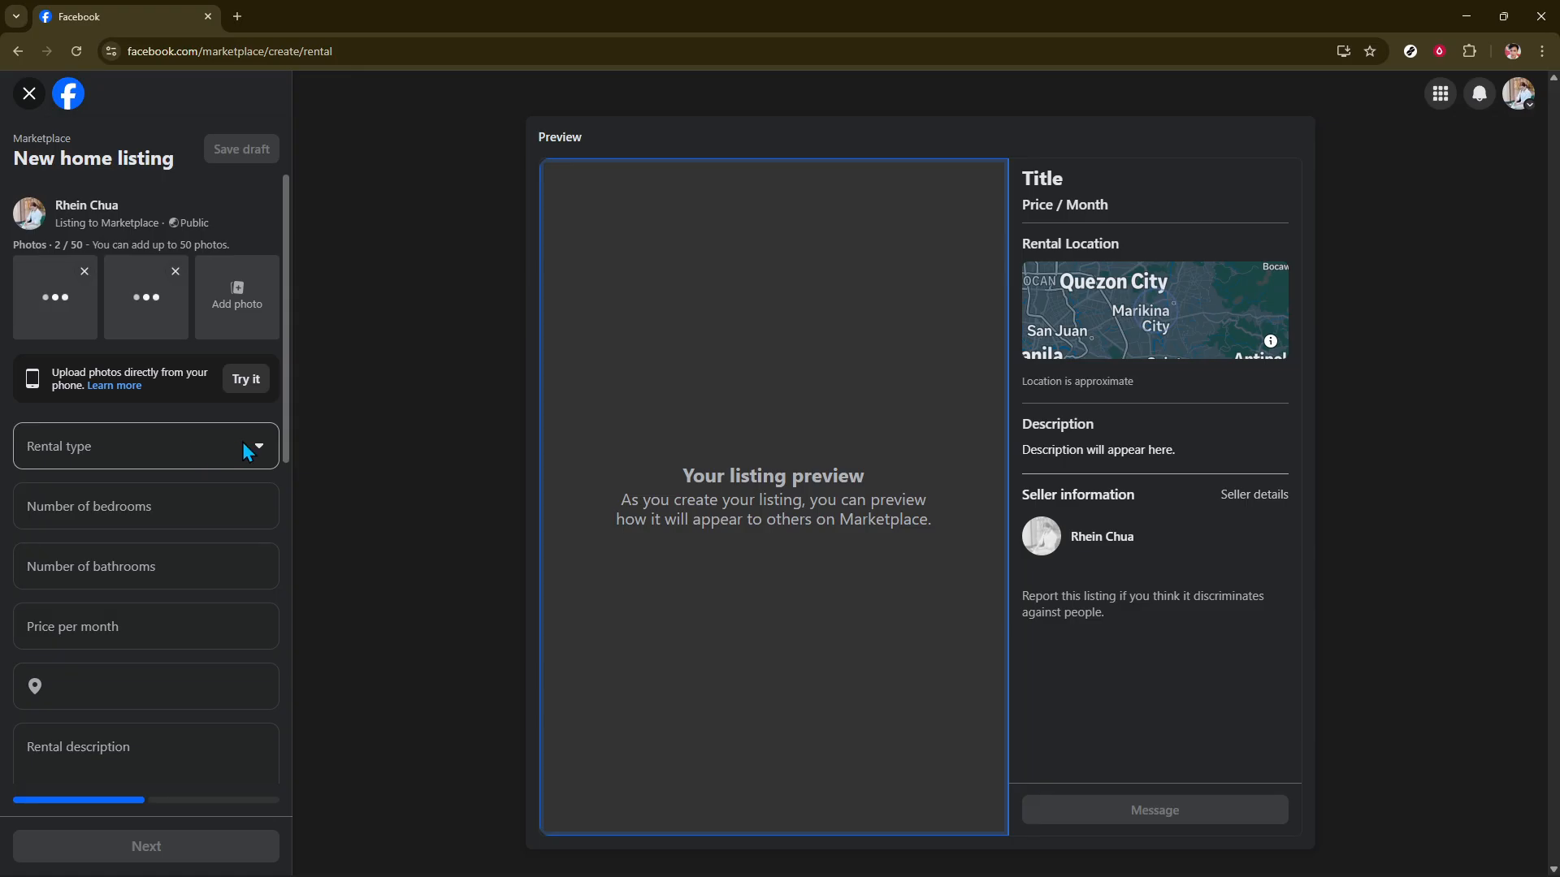
Set the listing's rental type to Townhouse.
scroll(160, 443, down, 1)
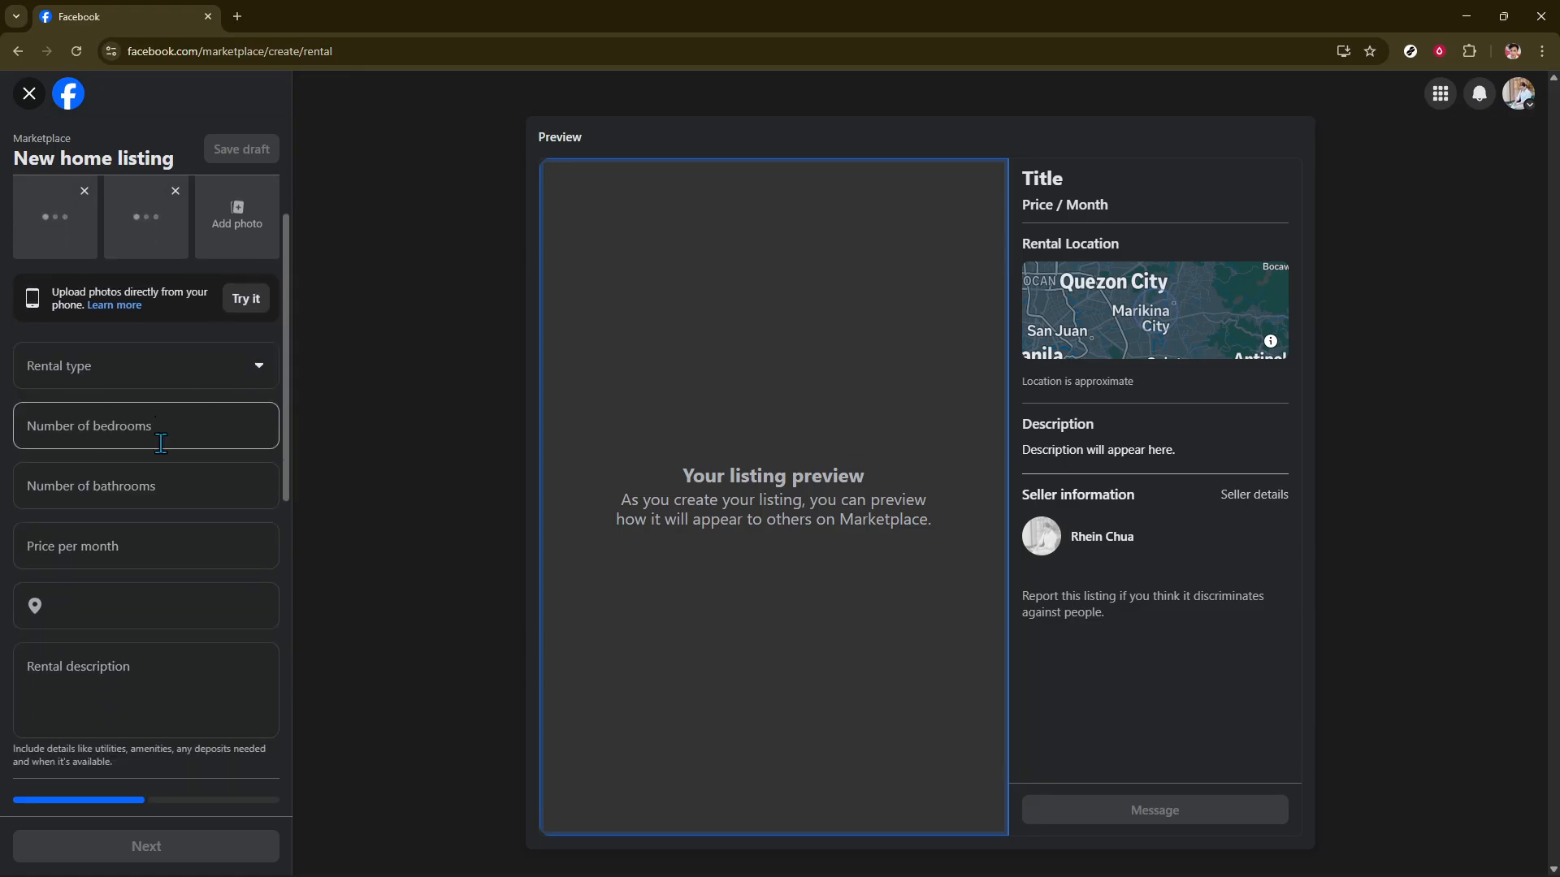
click(254, 368)
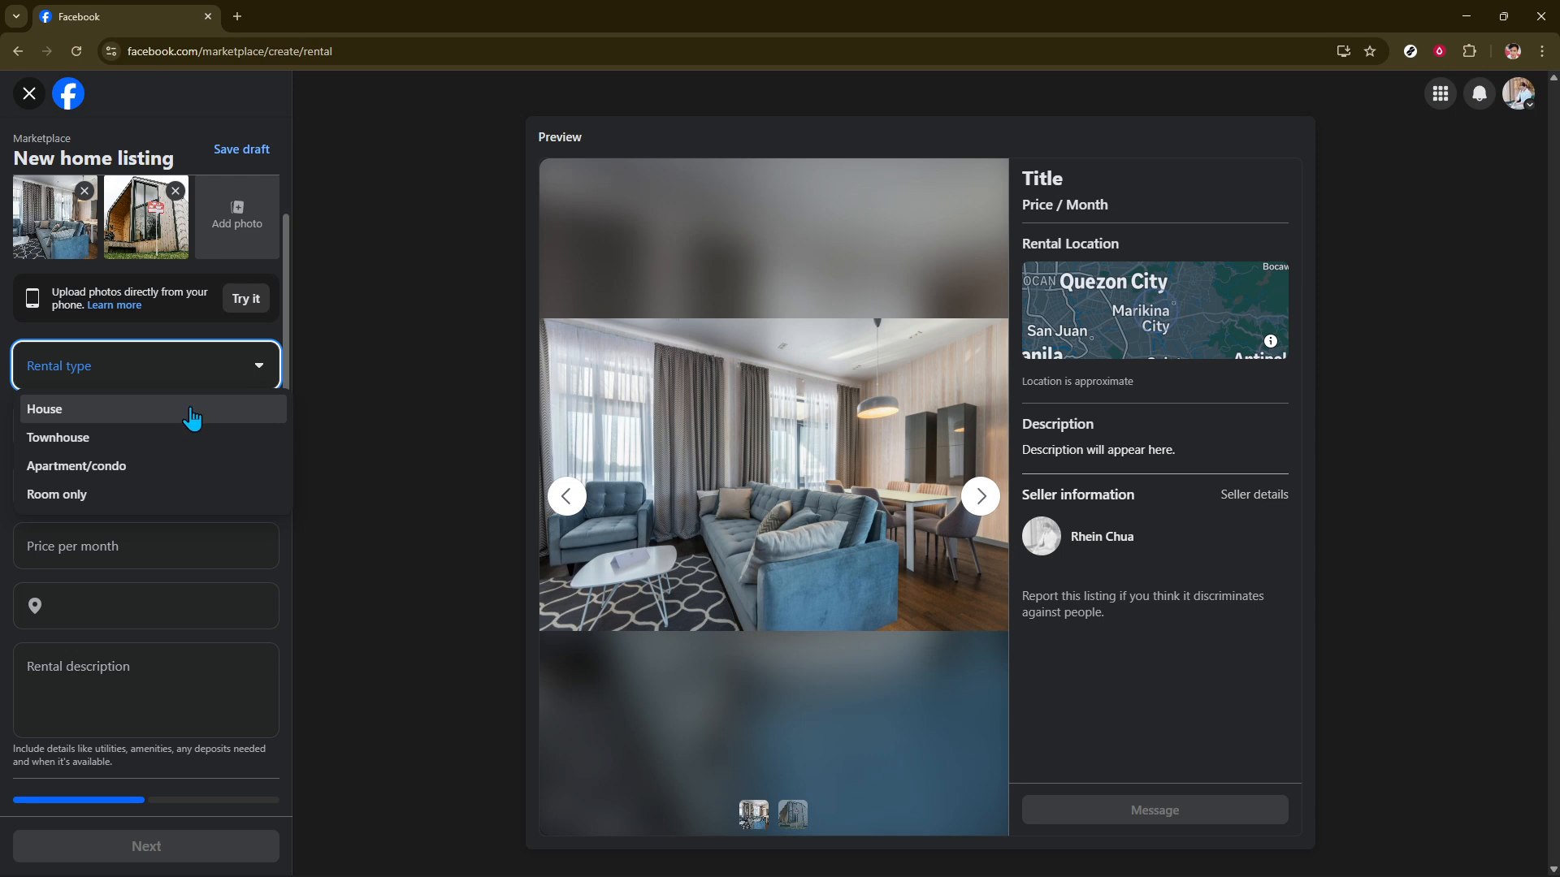
click(179, 439)
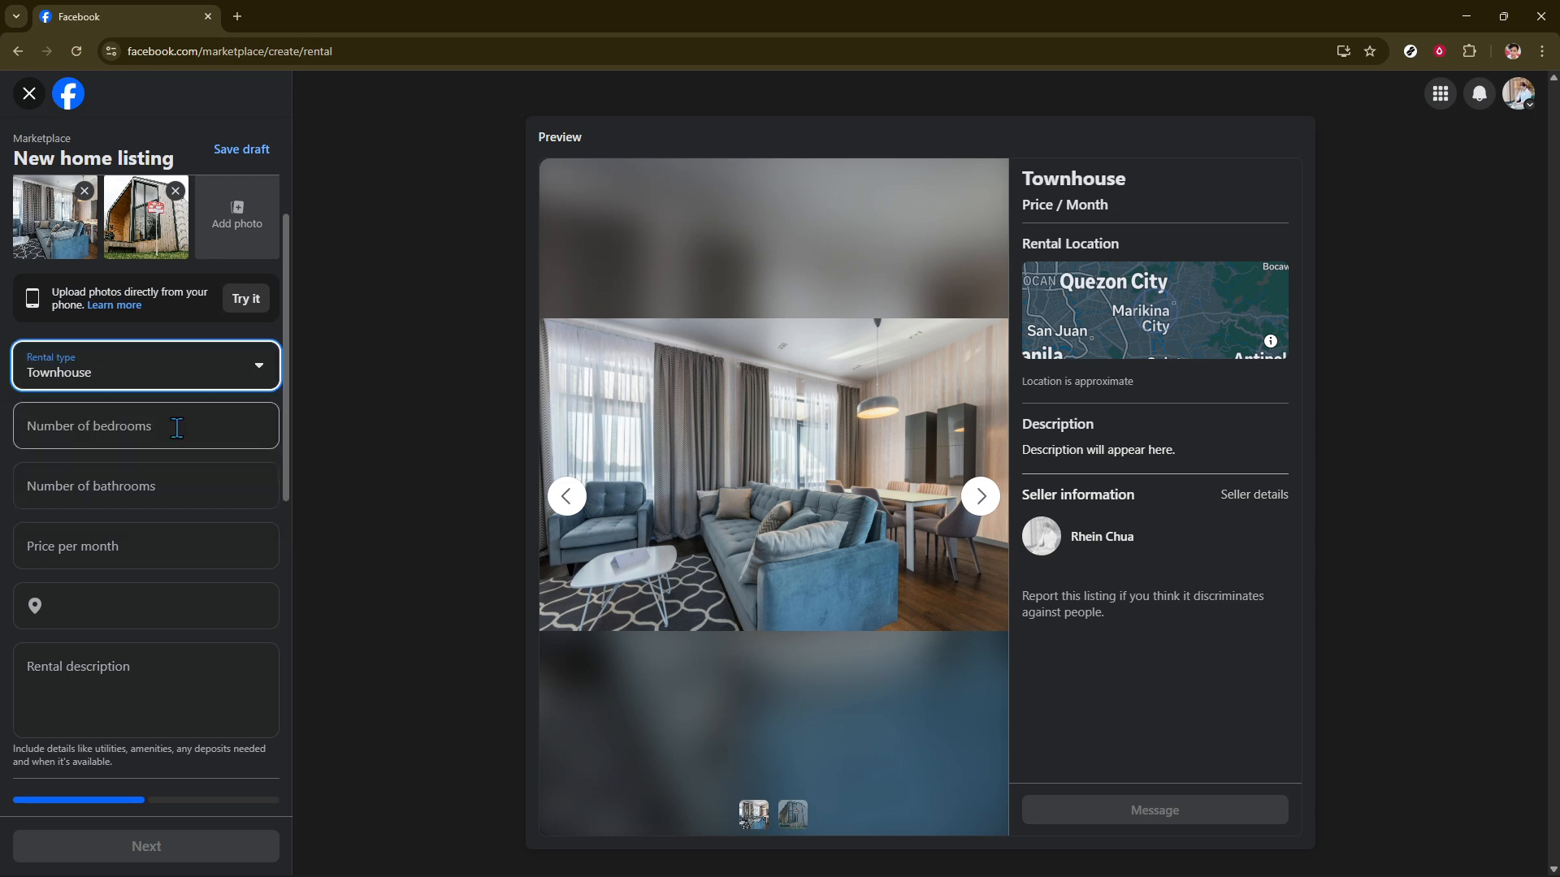
Enter 3 bedrooms, 1 bathroom and a price of ₱20,000 per month for the rental.
click(180, 431)
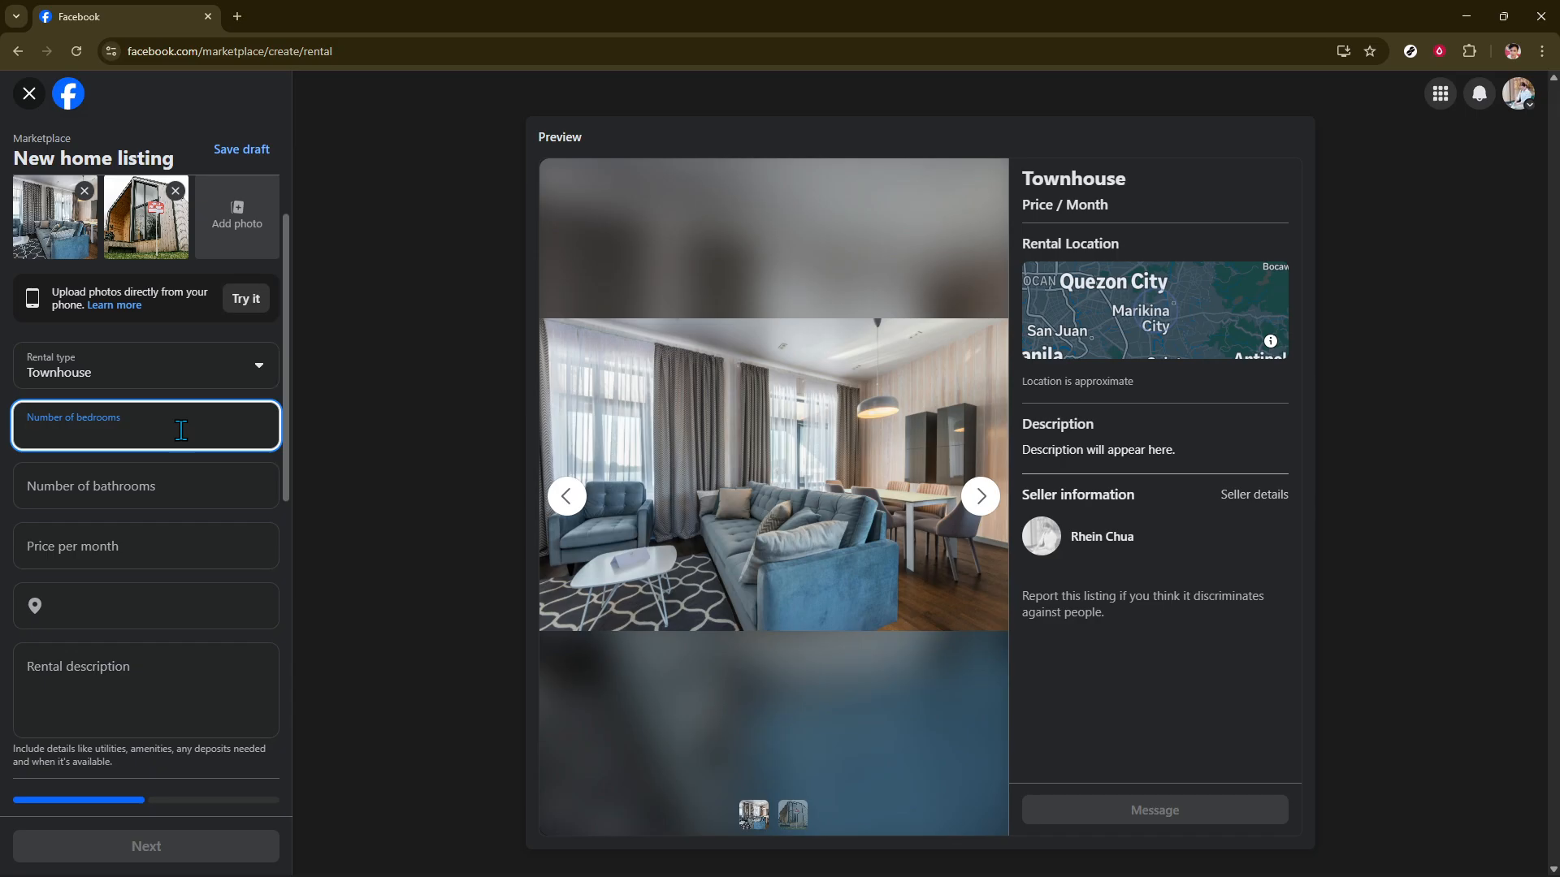
text(3)
click(180, 481)
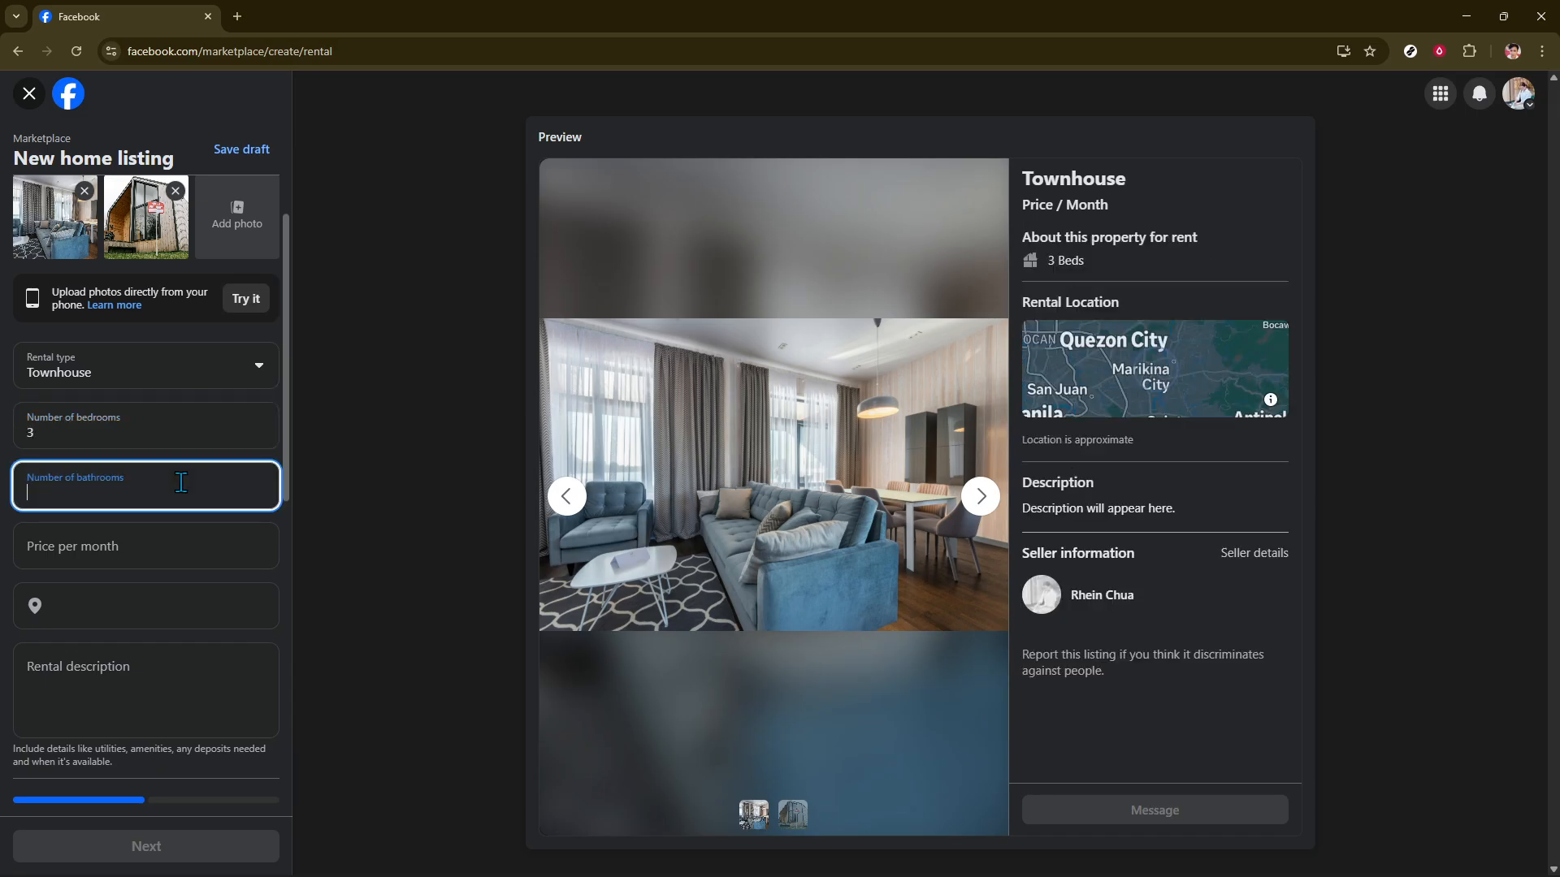
text(1)
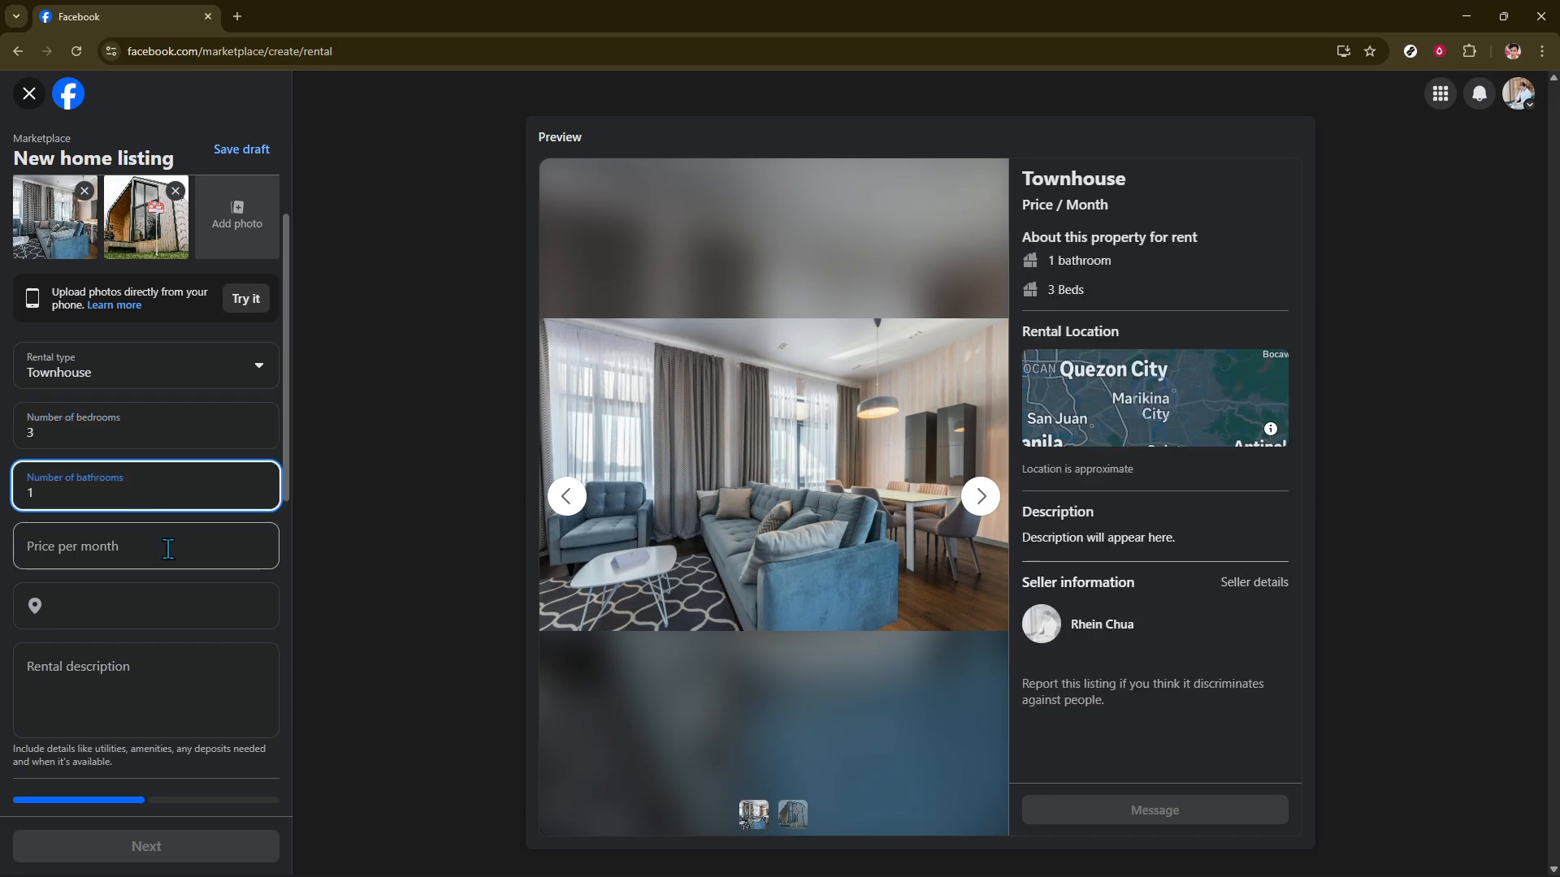
click(168, 549)
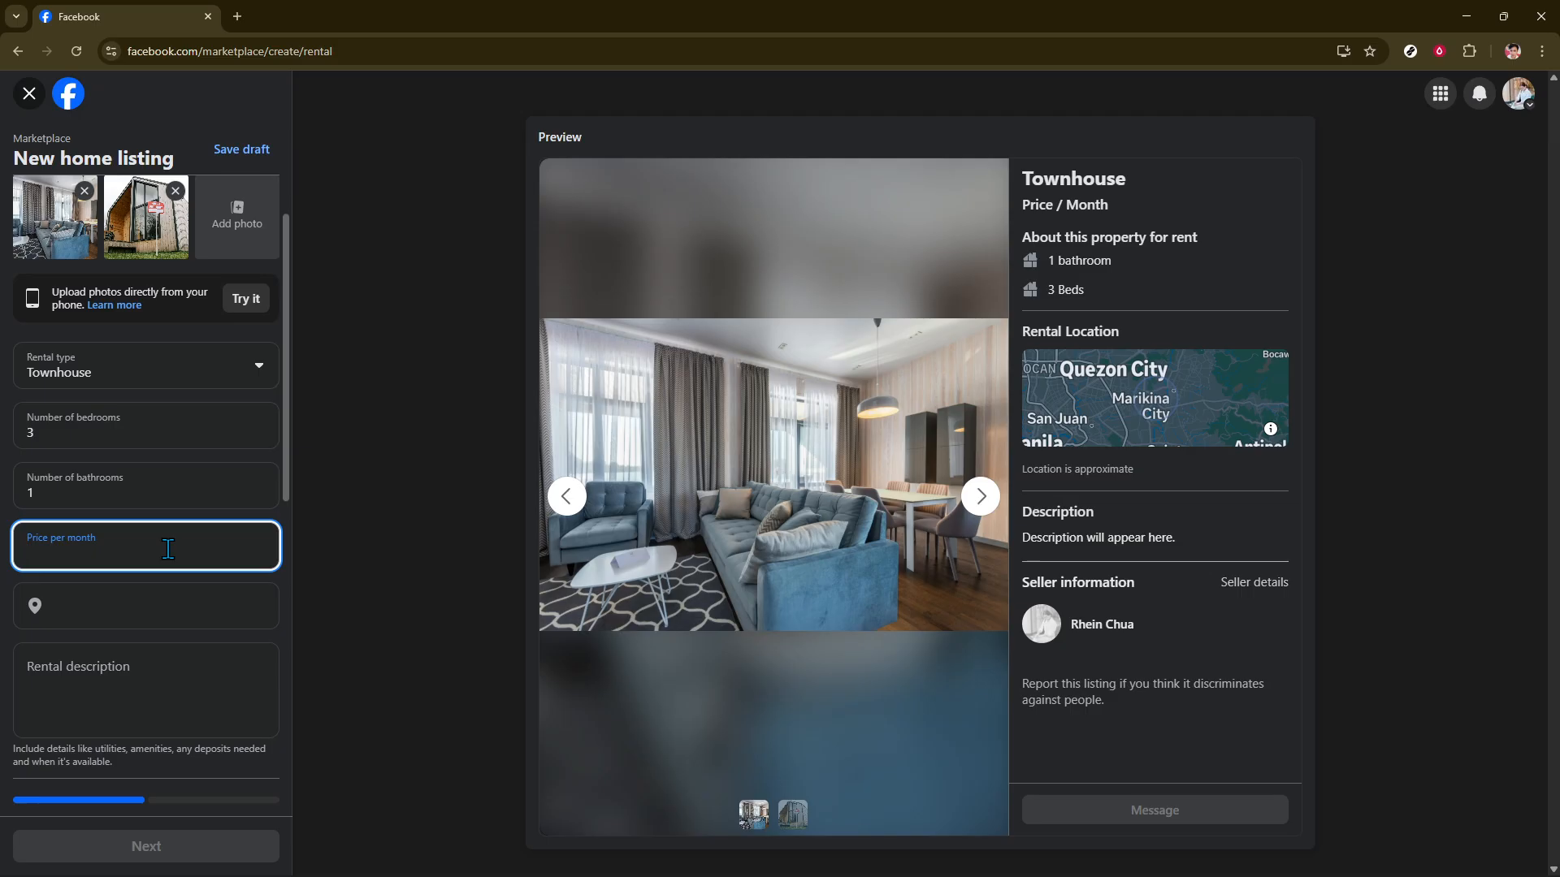
text(20,000)
Set the rental location to the first suggested San Mateo, Philippines, and enter "details here" as the rental description.
scroll(138, 504, down, 2)
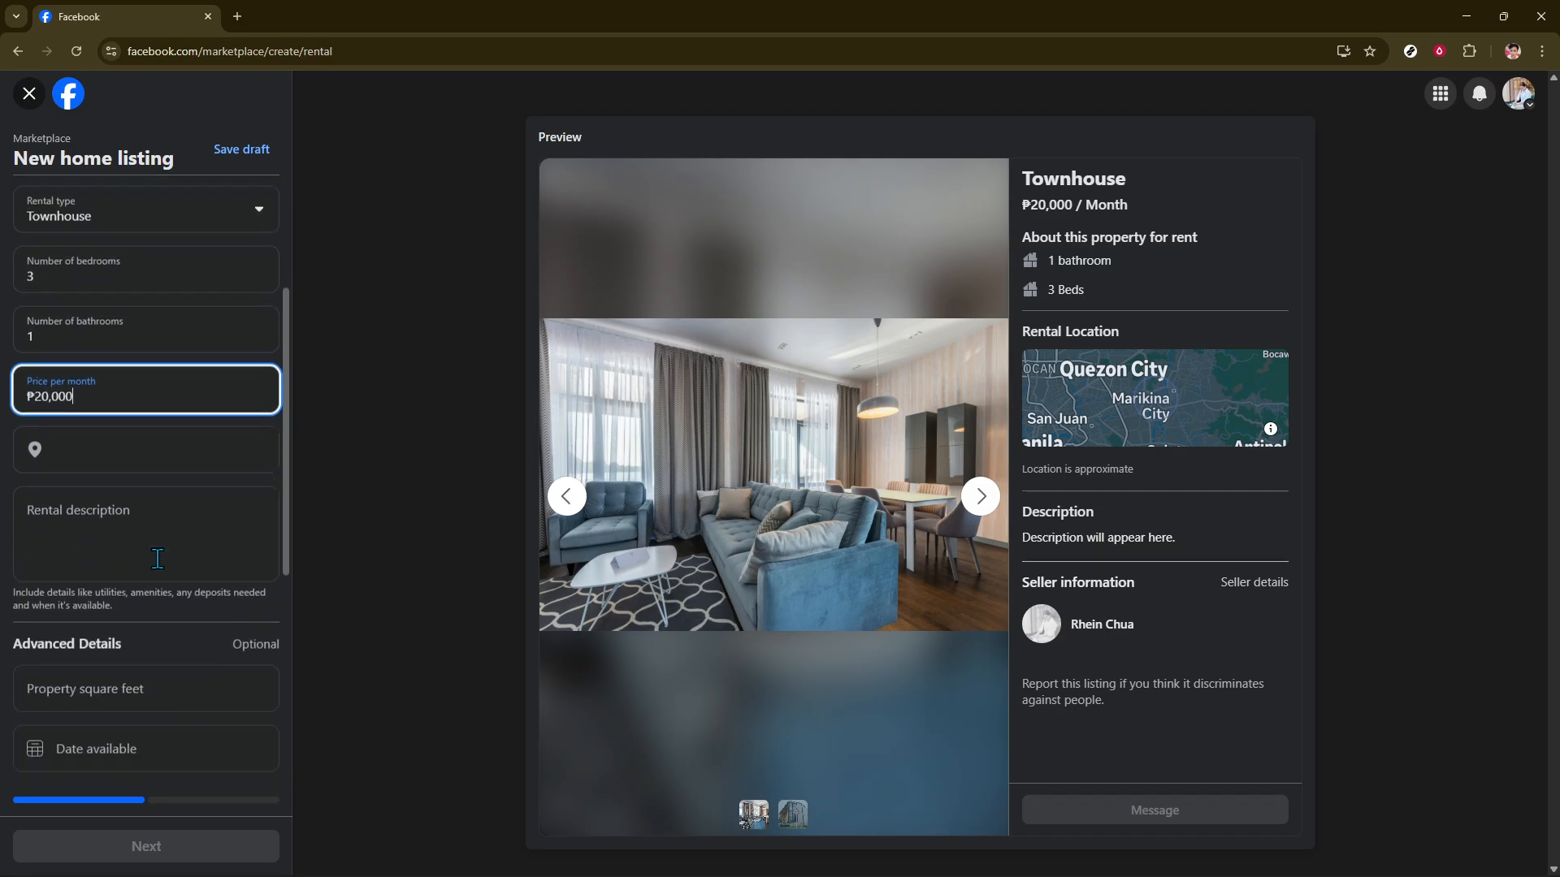
click(135, 457)
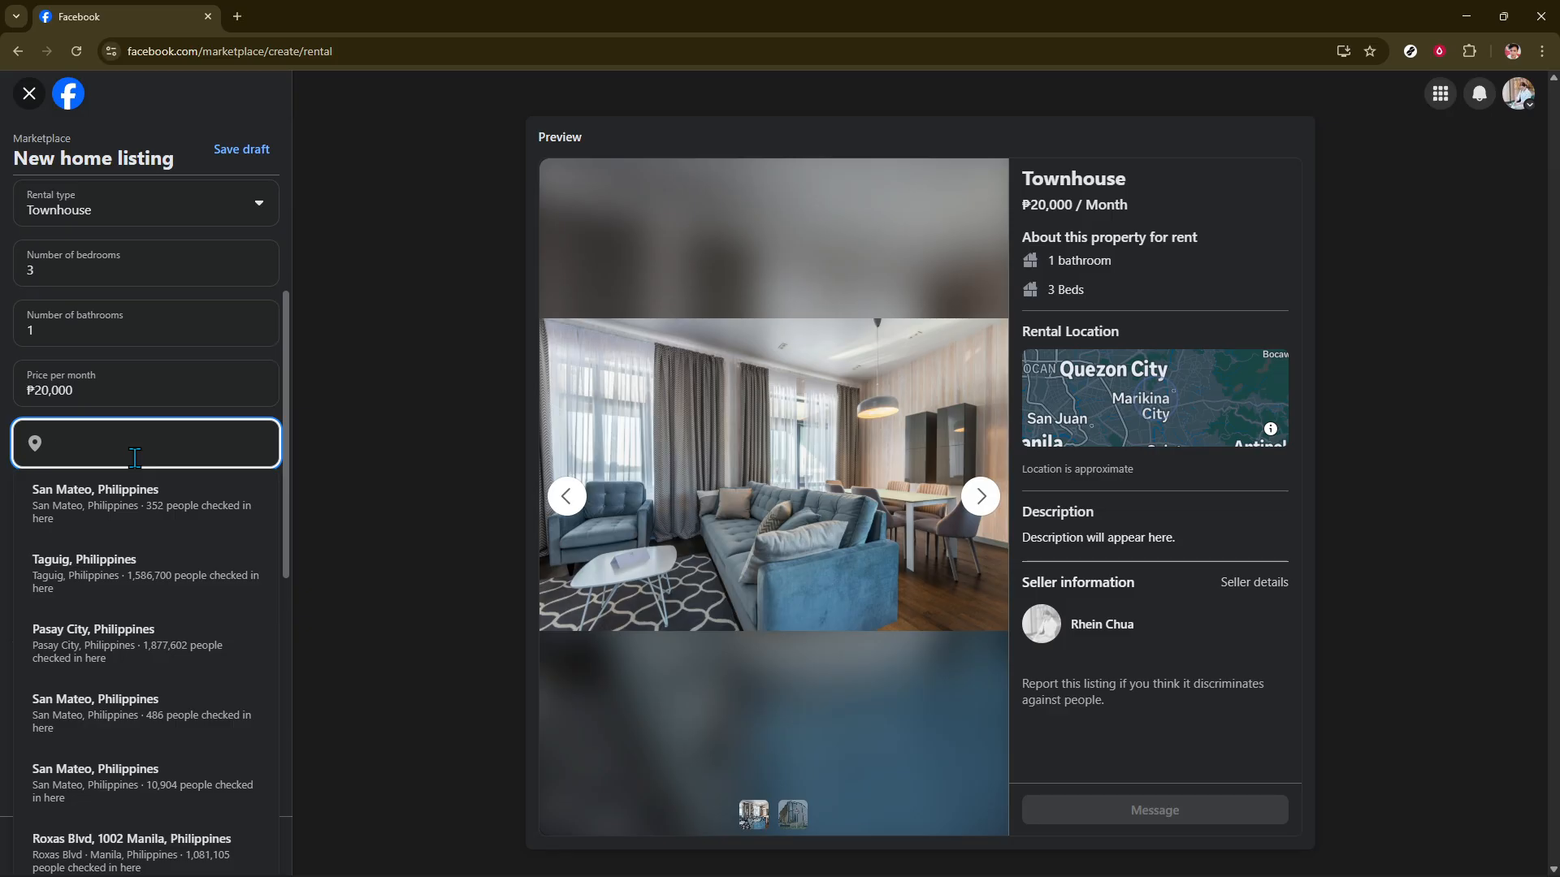
click(129, 501)
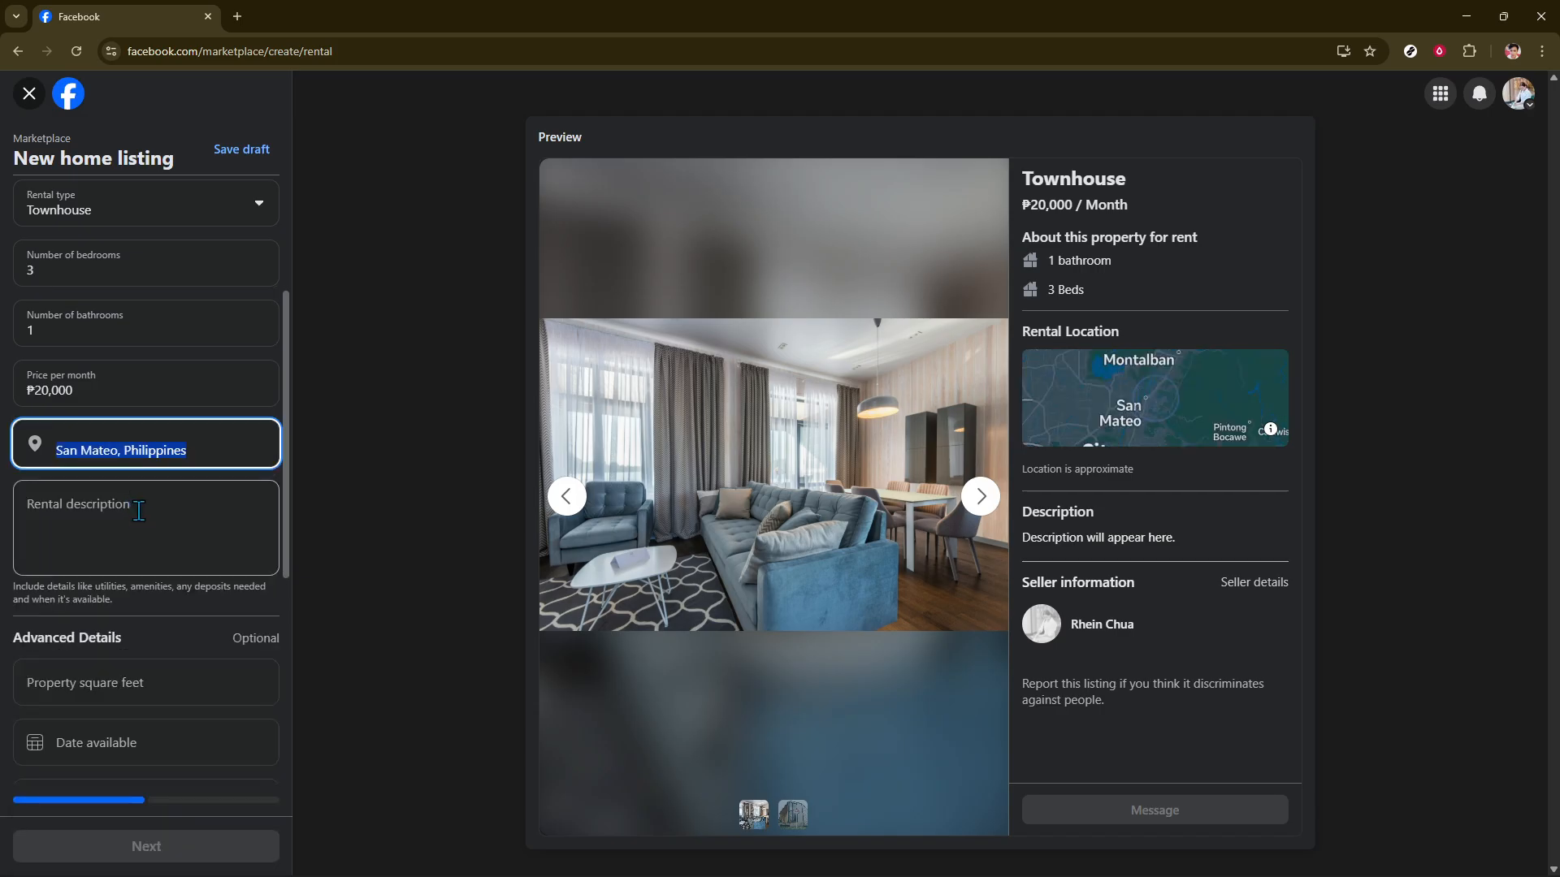
click(139, 510)
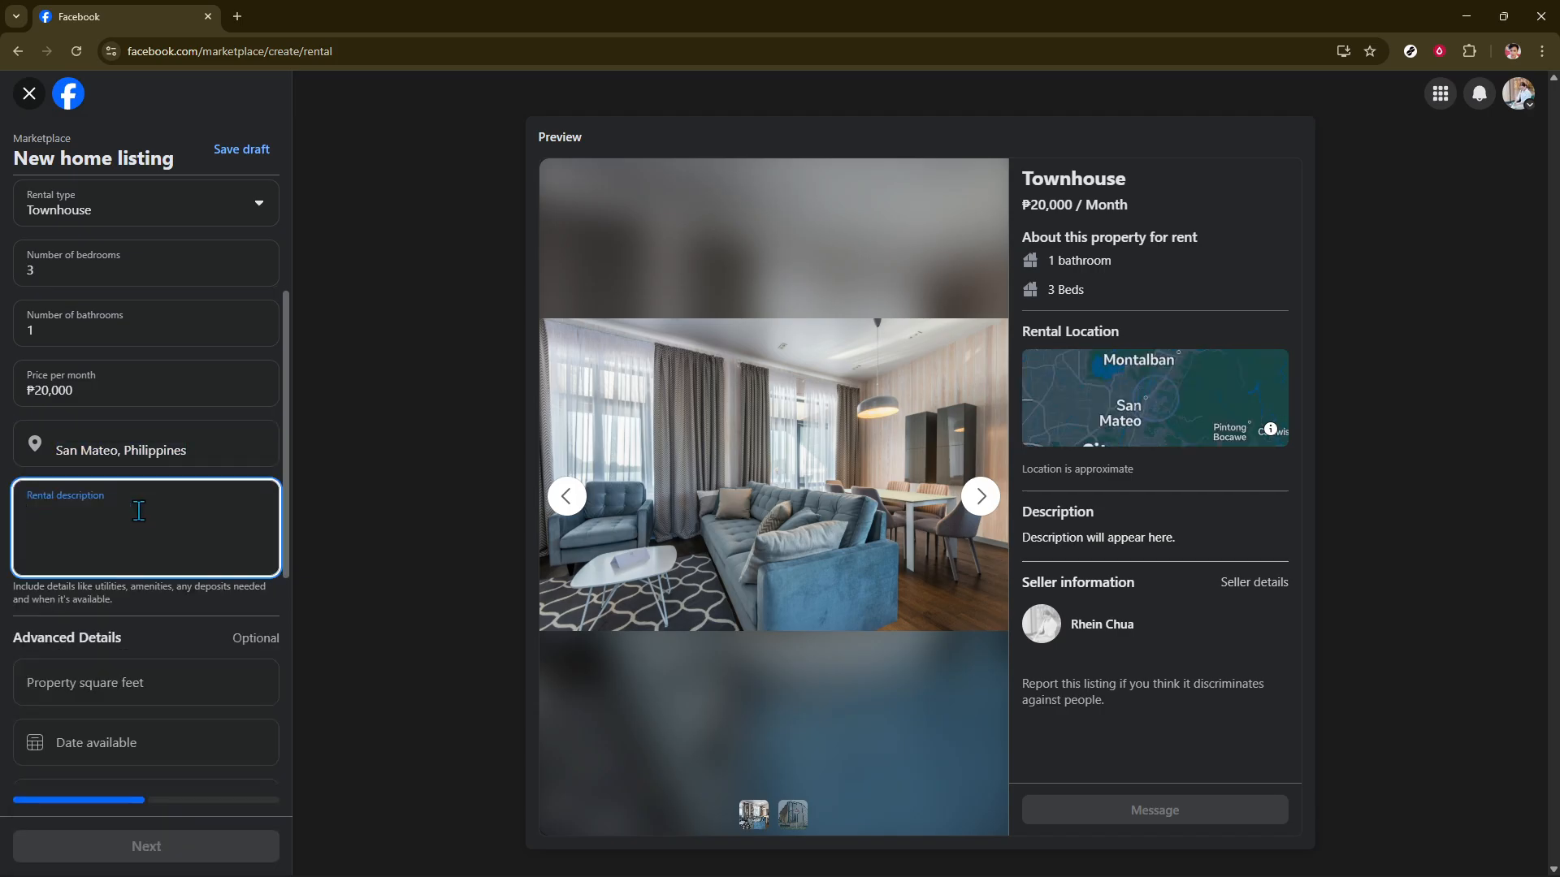
text(details here)
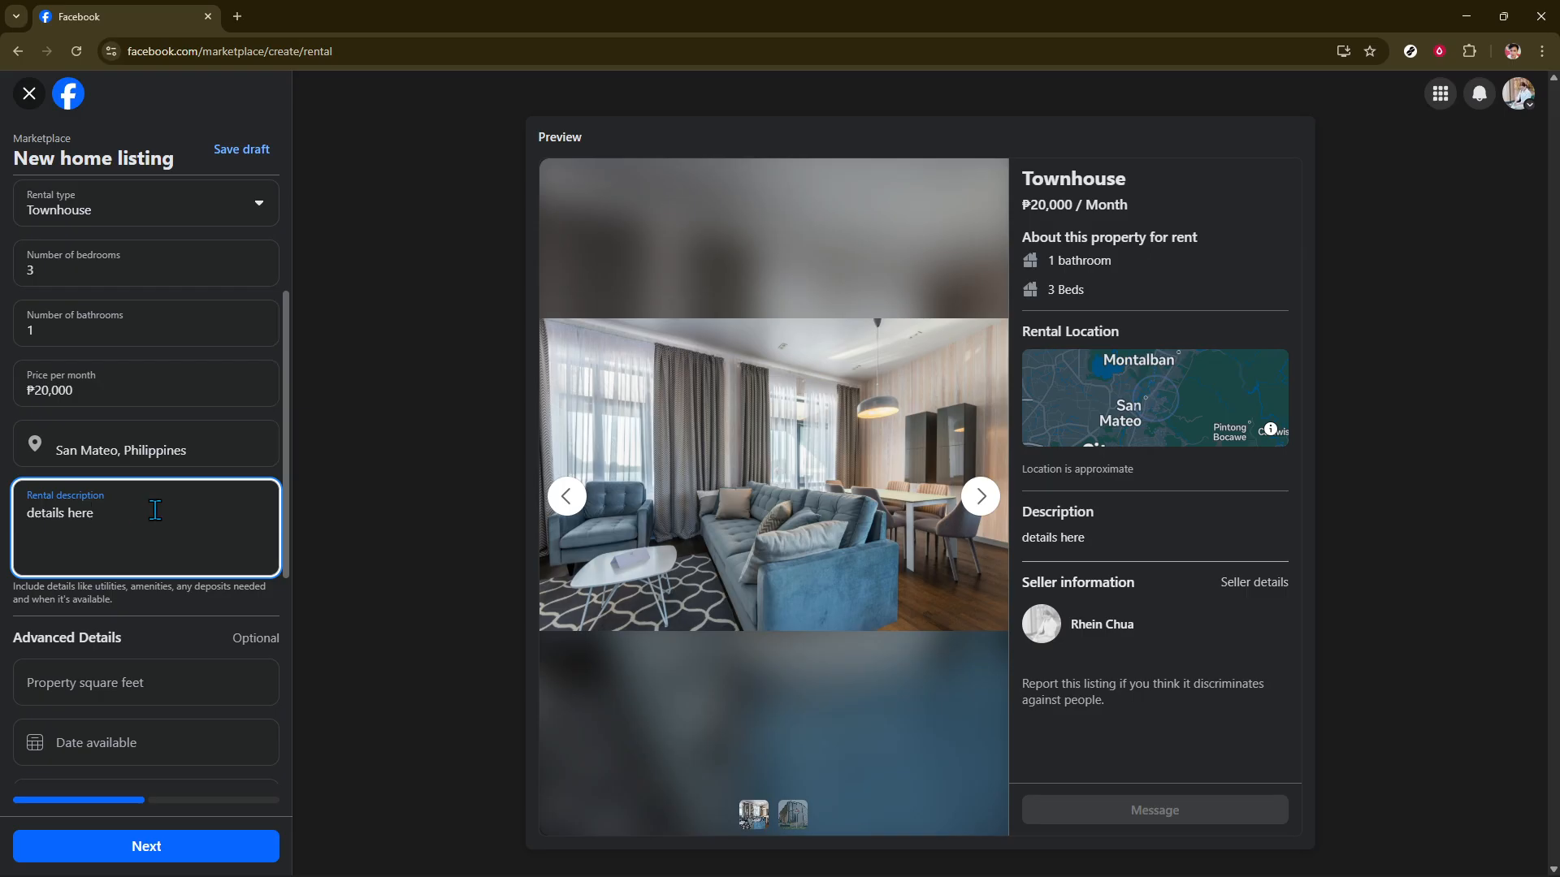
In the advanced details, set the property size to 25 square feet and the available date to Sep 15, 2025.
scroll(155, 510, down, 2)
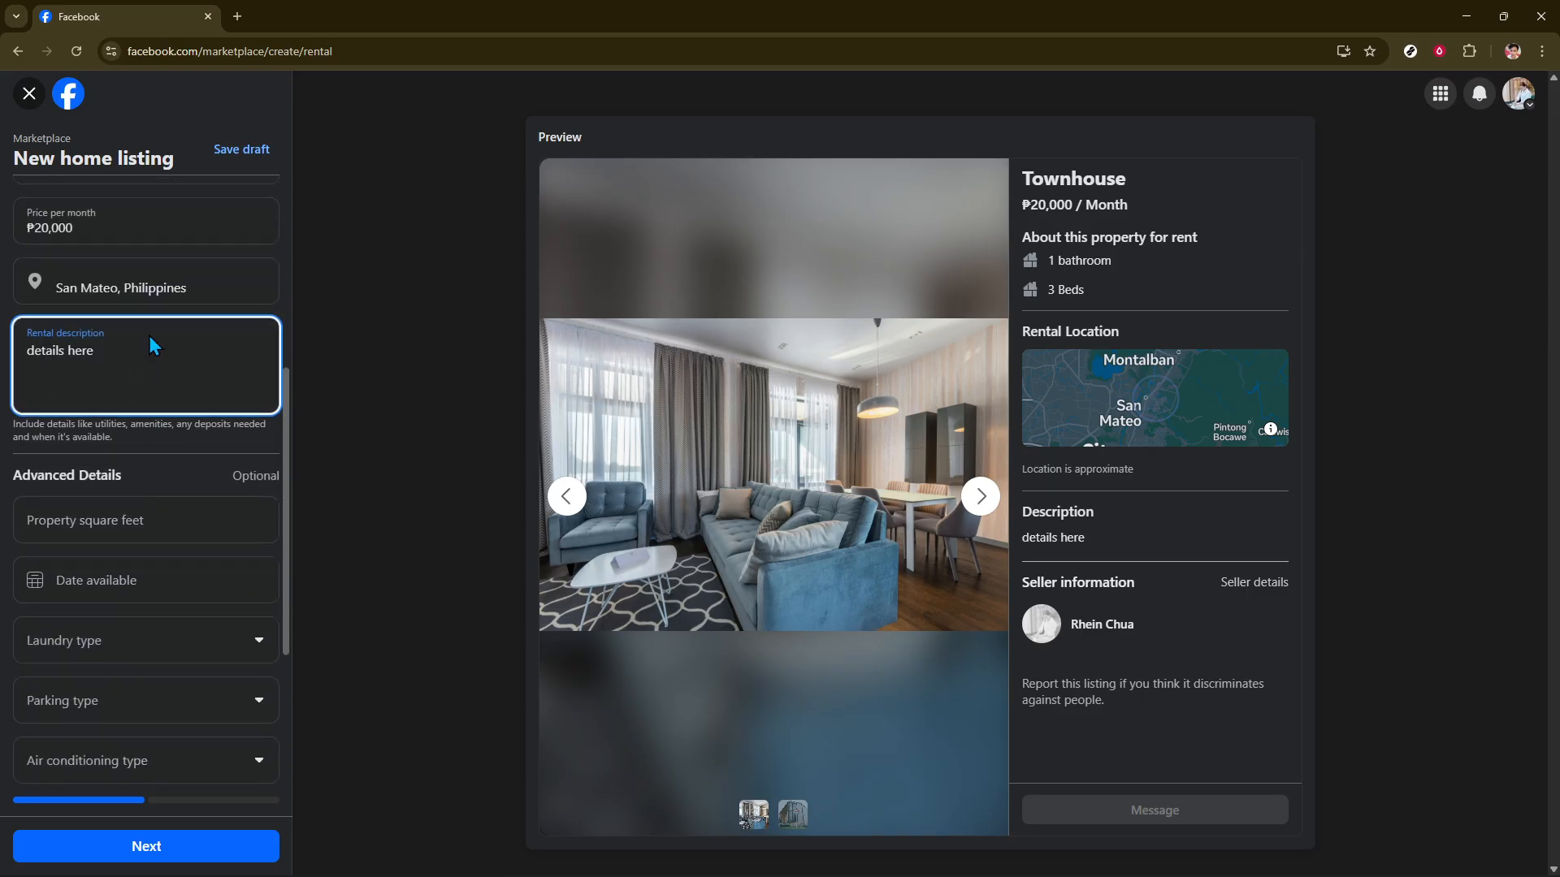
scroll(149, 344, down, 1)
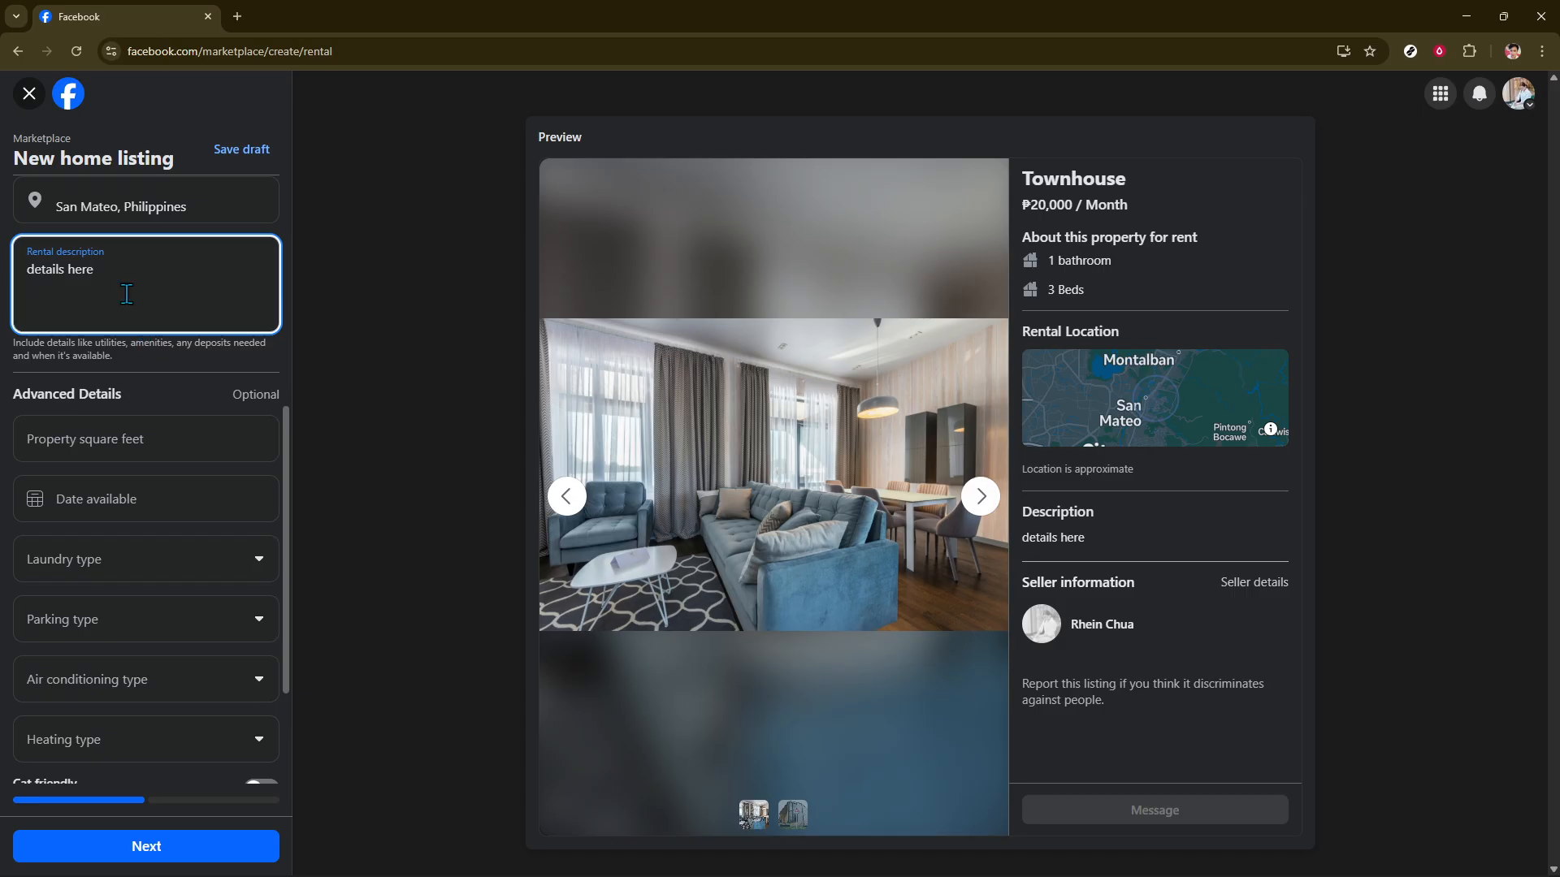
click(156, 442)
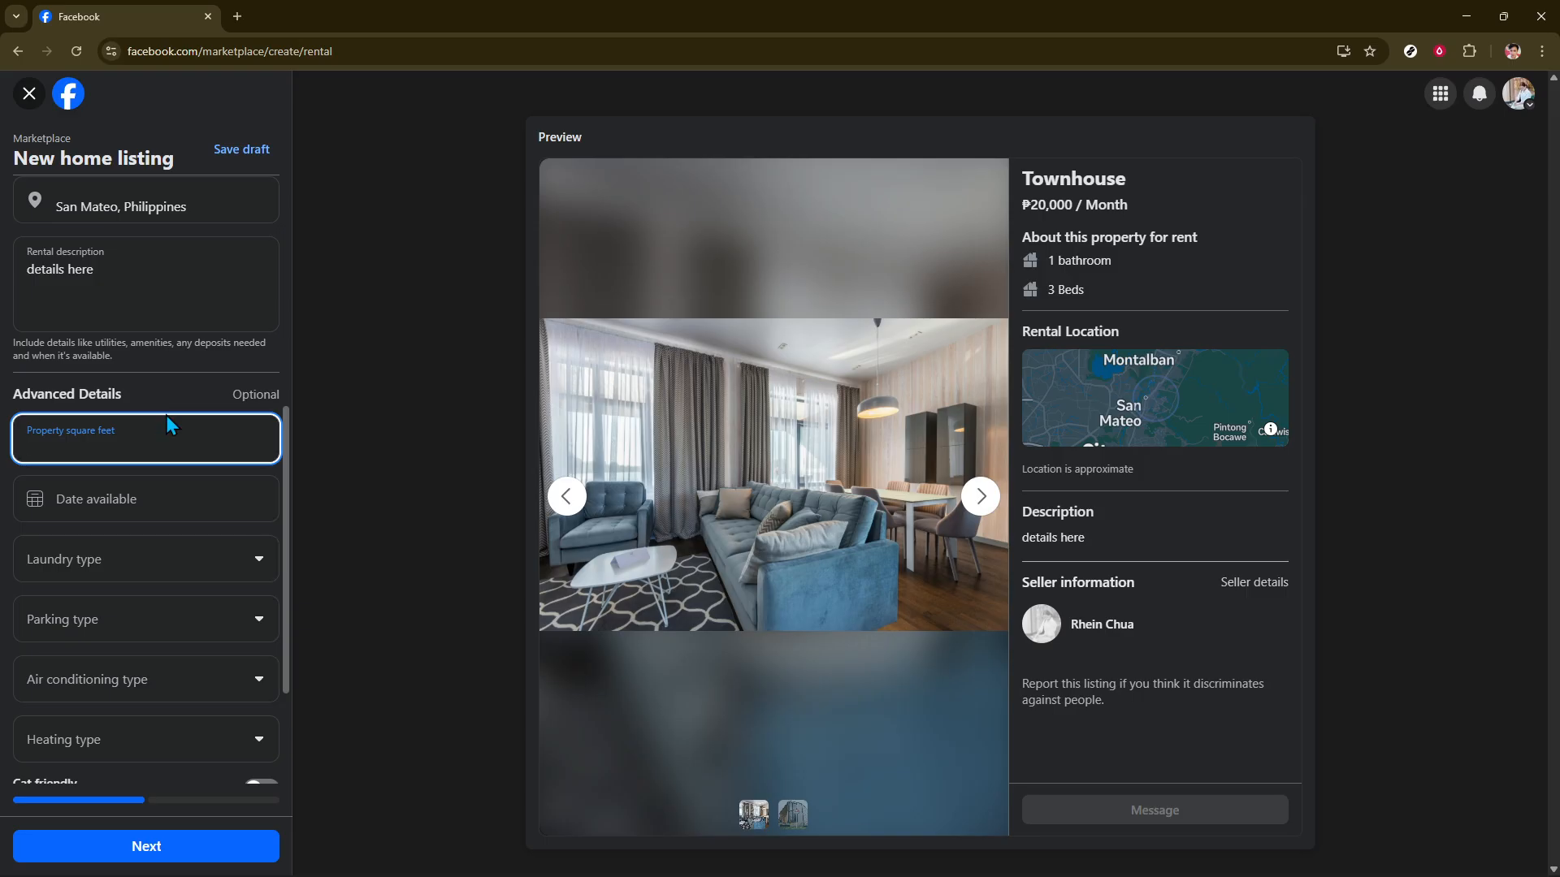
text(25)
click(151, 486)
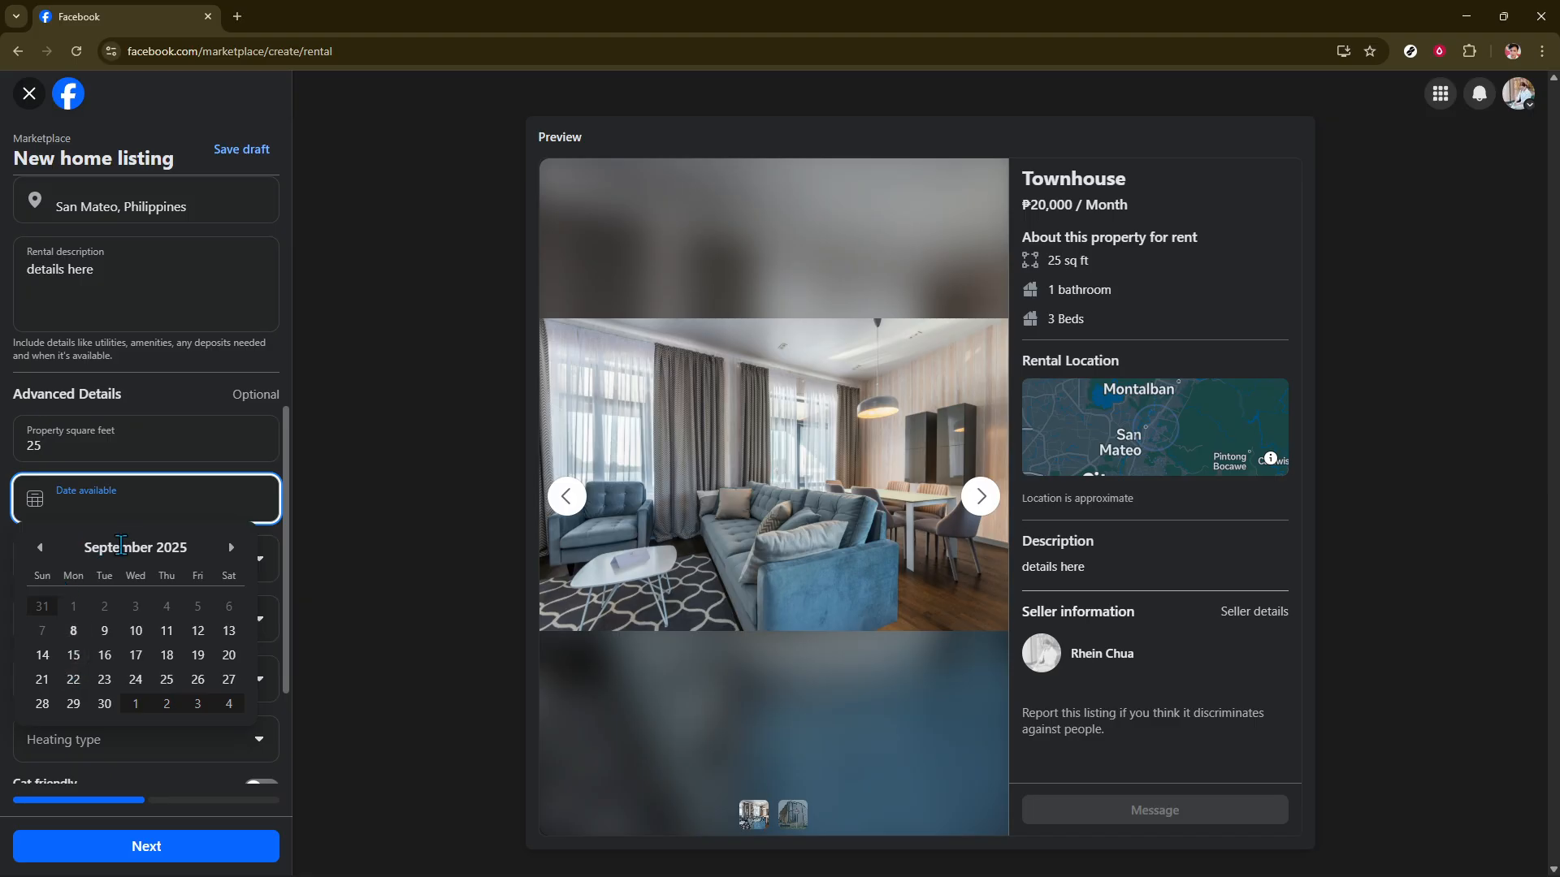
click(73, 655)
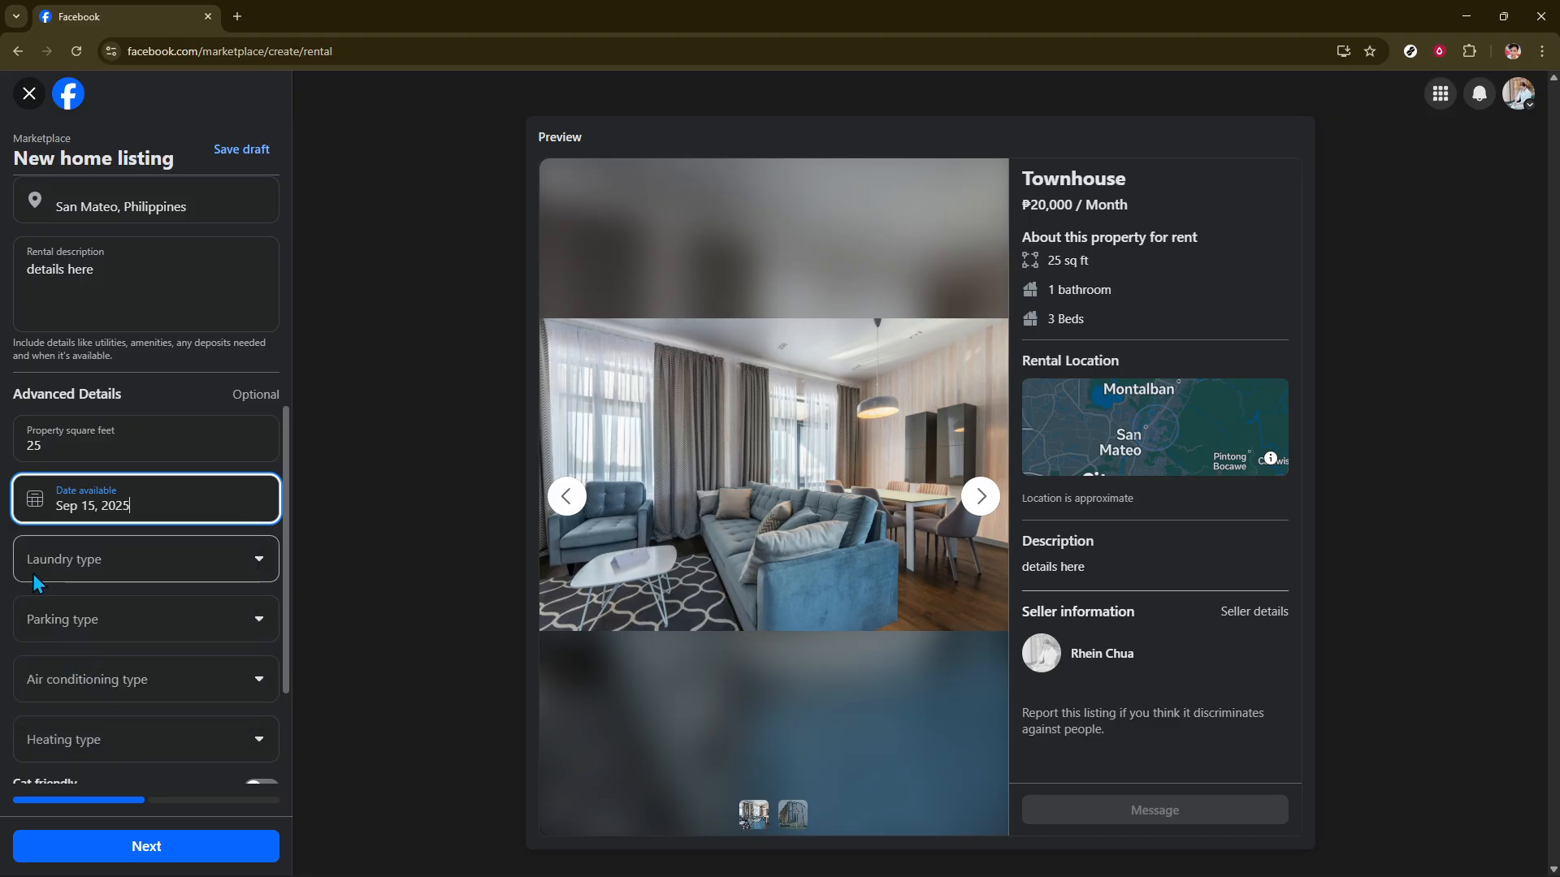
Set the laundry type to In-unit laundry and the parking type to Garage parking.
scroll(33, 574, down, 1)
click(125, 476)
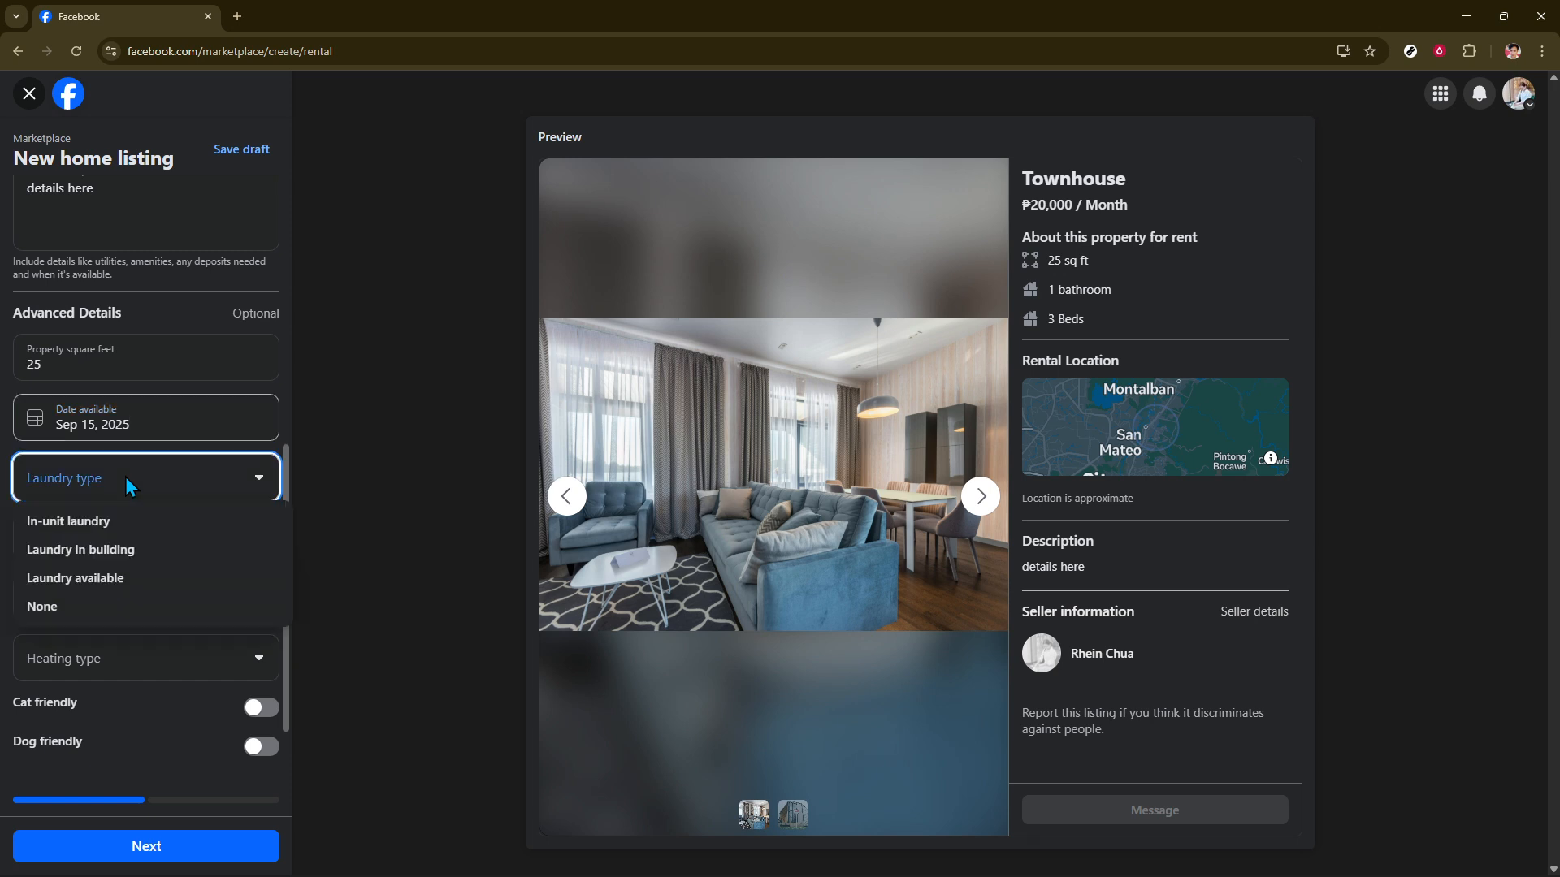
click(94, 523)
click(94, 537)
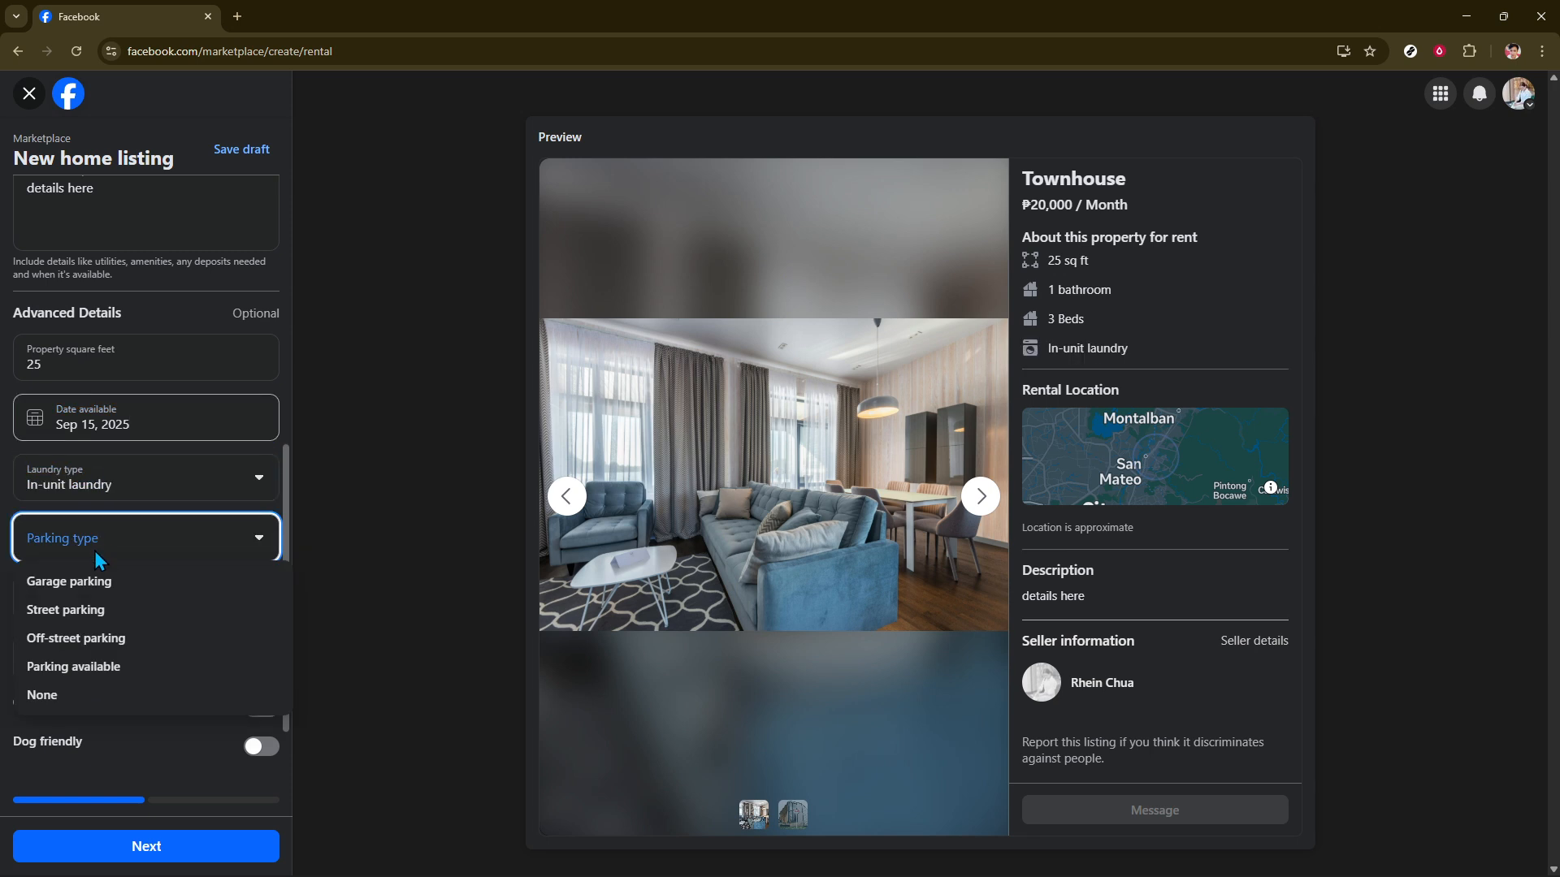
click(94, 581)
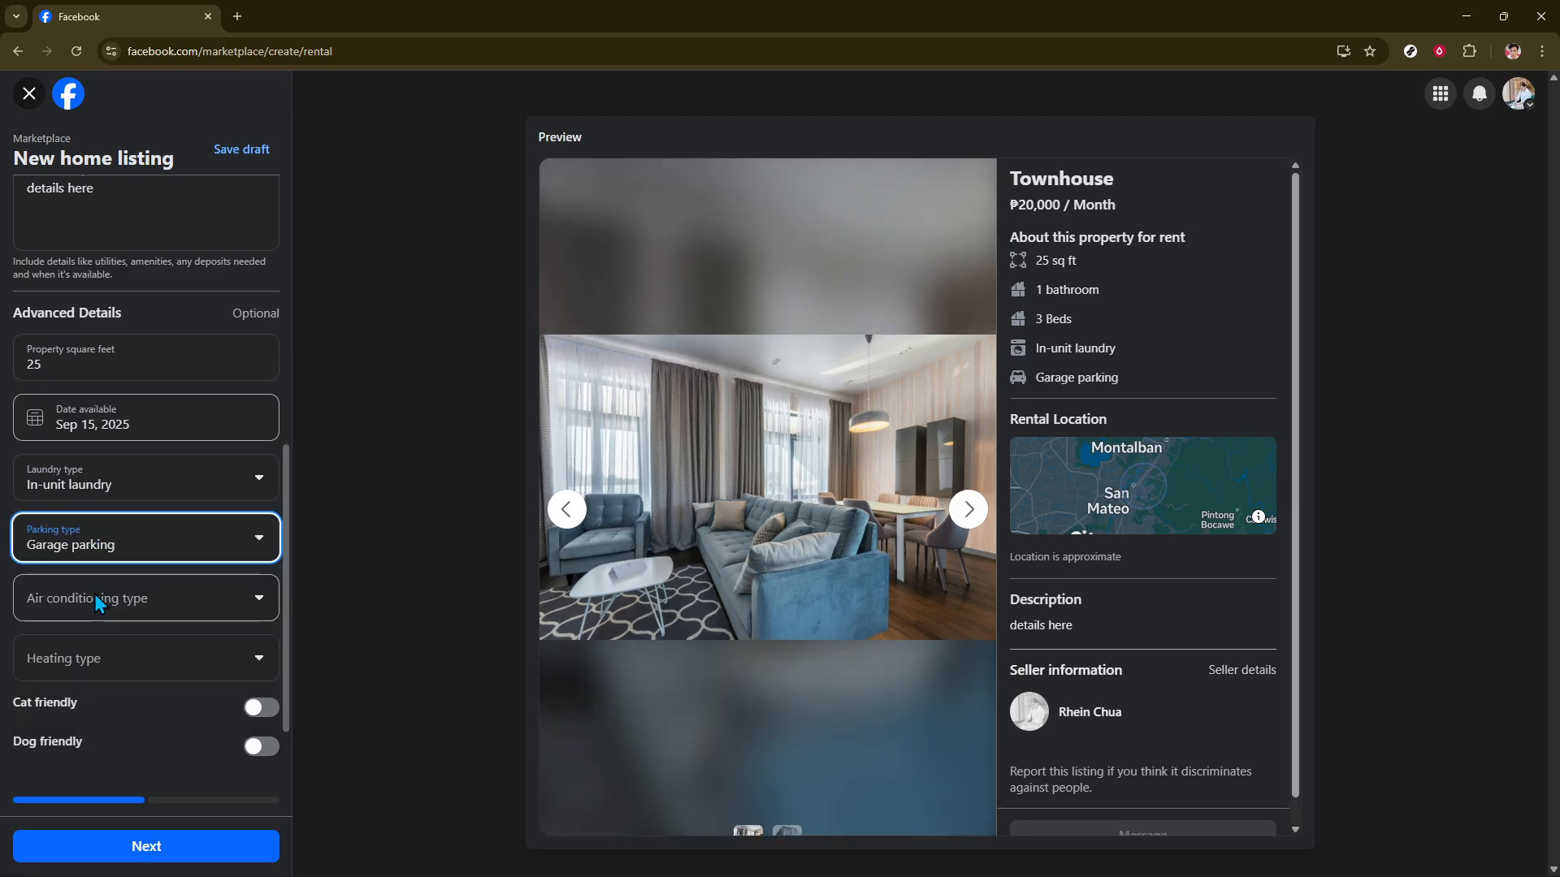
Set the air conditioning type to Central AC and the heating type to None.
click(100, 601)
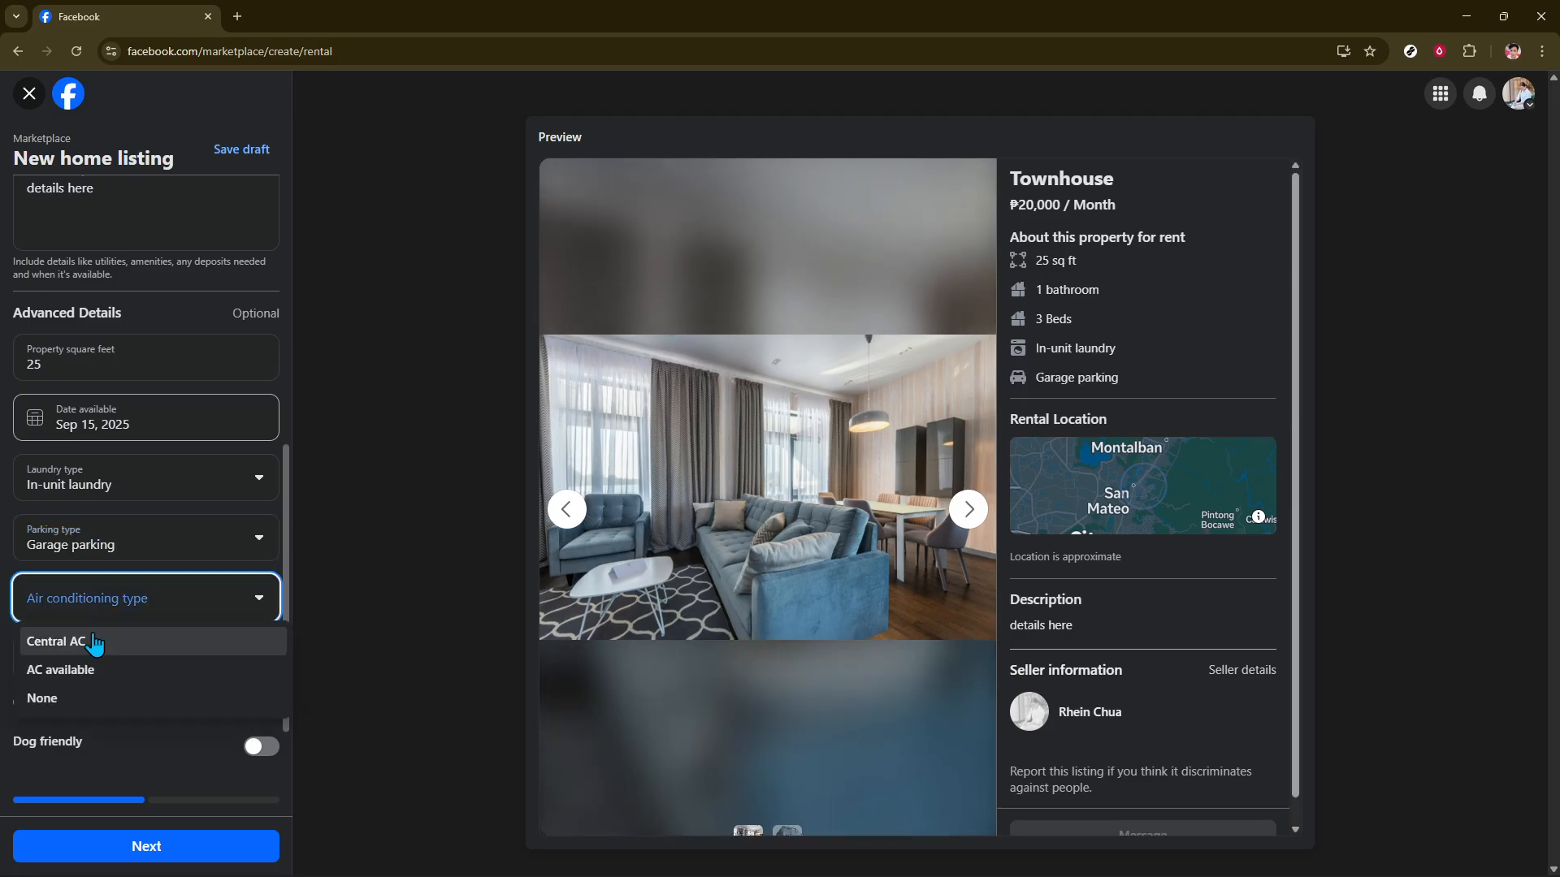
click(92, 634)
click(98, 655)
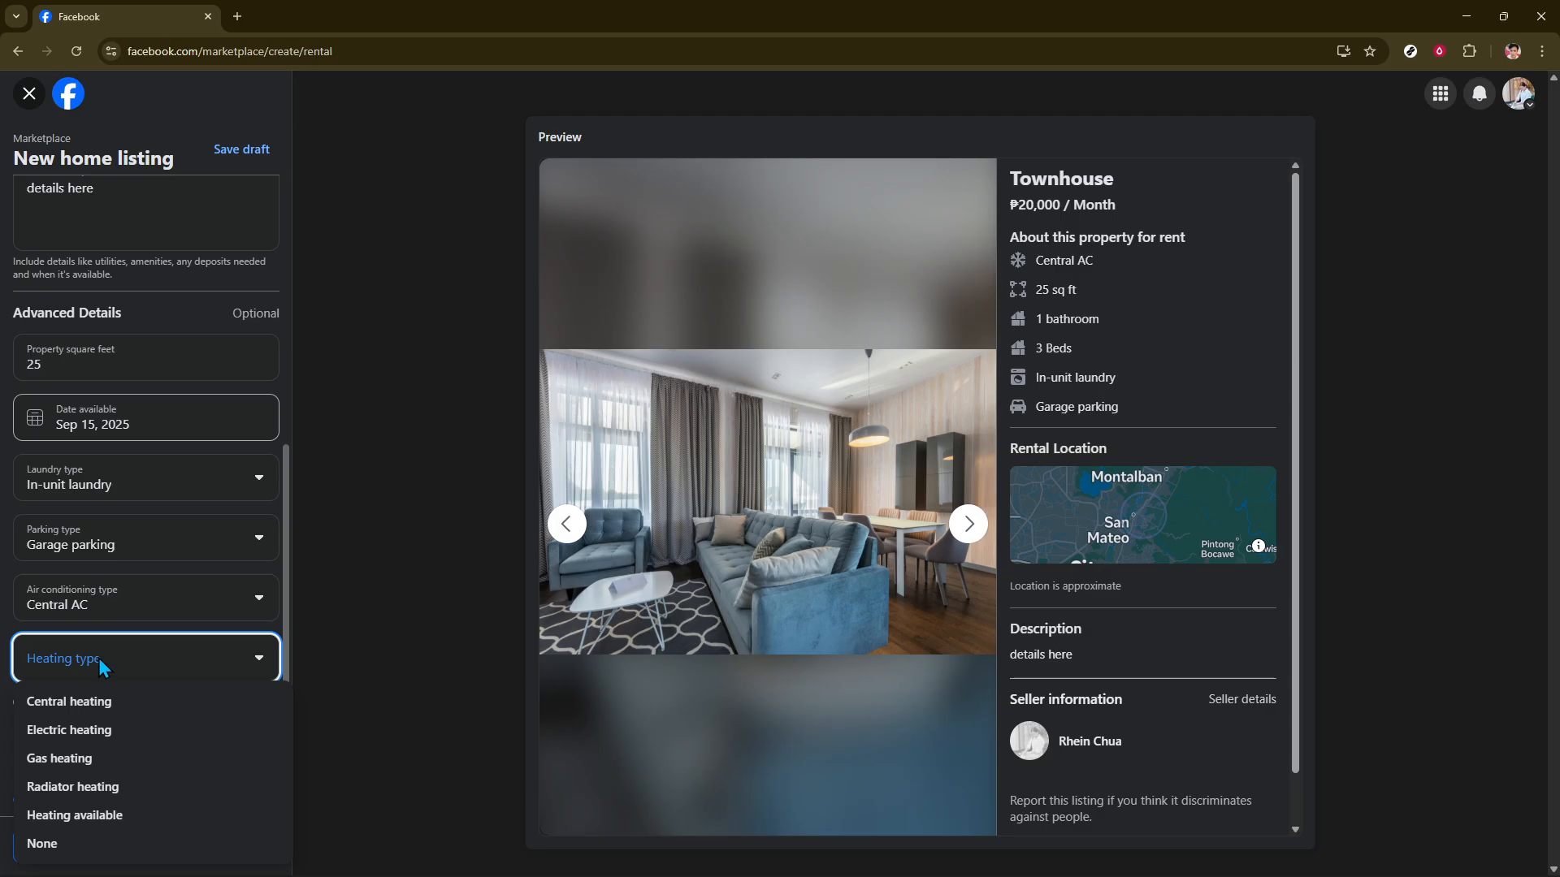
click(45, 845)
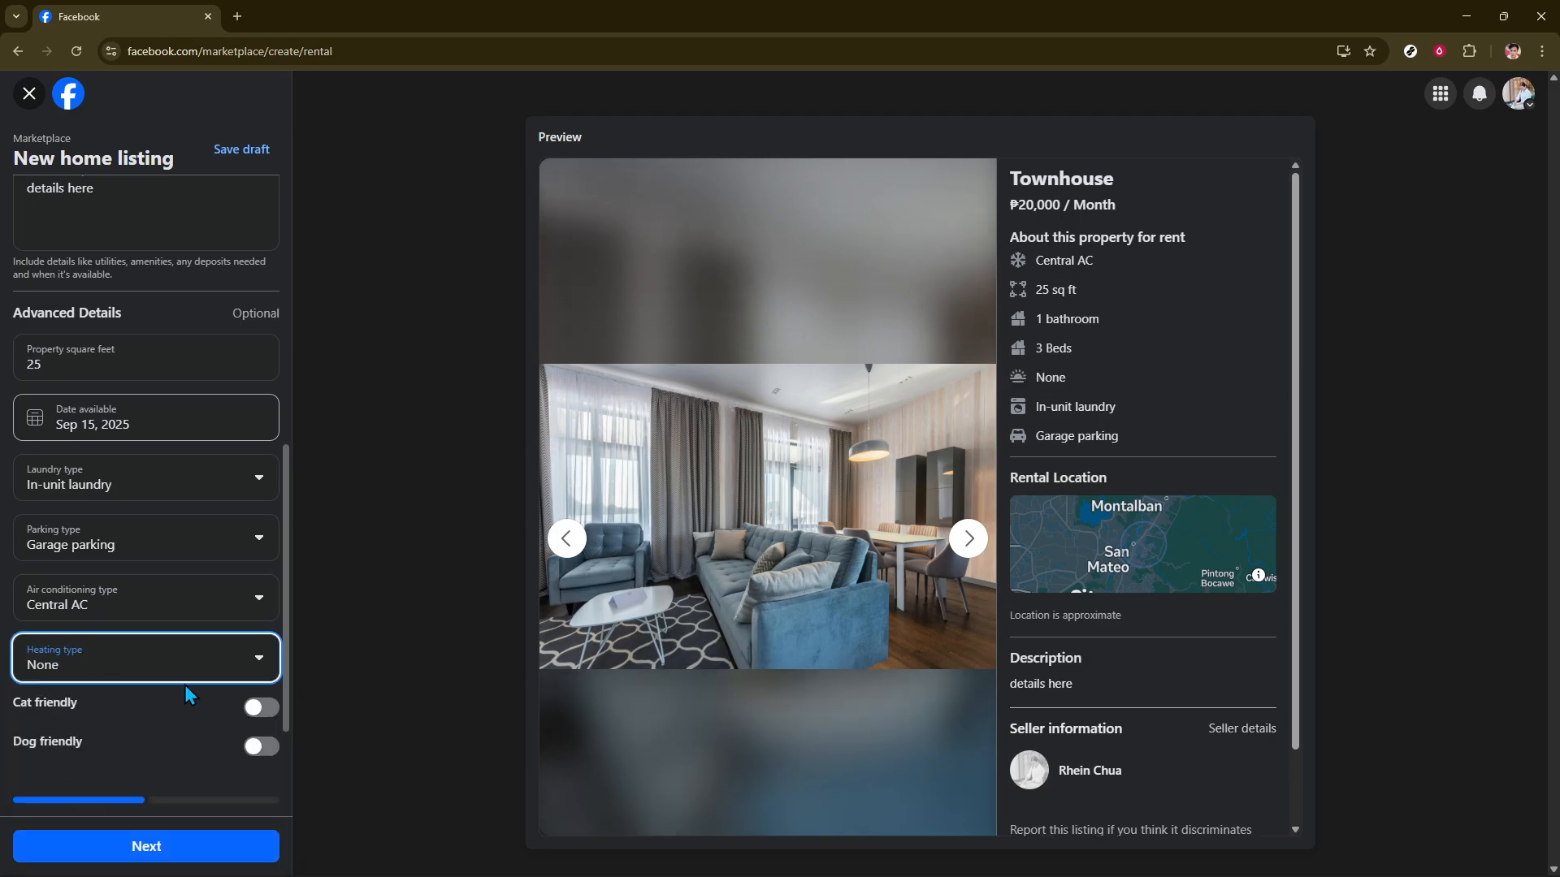
Leave the pet options off and publish the listing to Marketplace without adding it to any groups.
scroll(194, 631, down, 1)
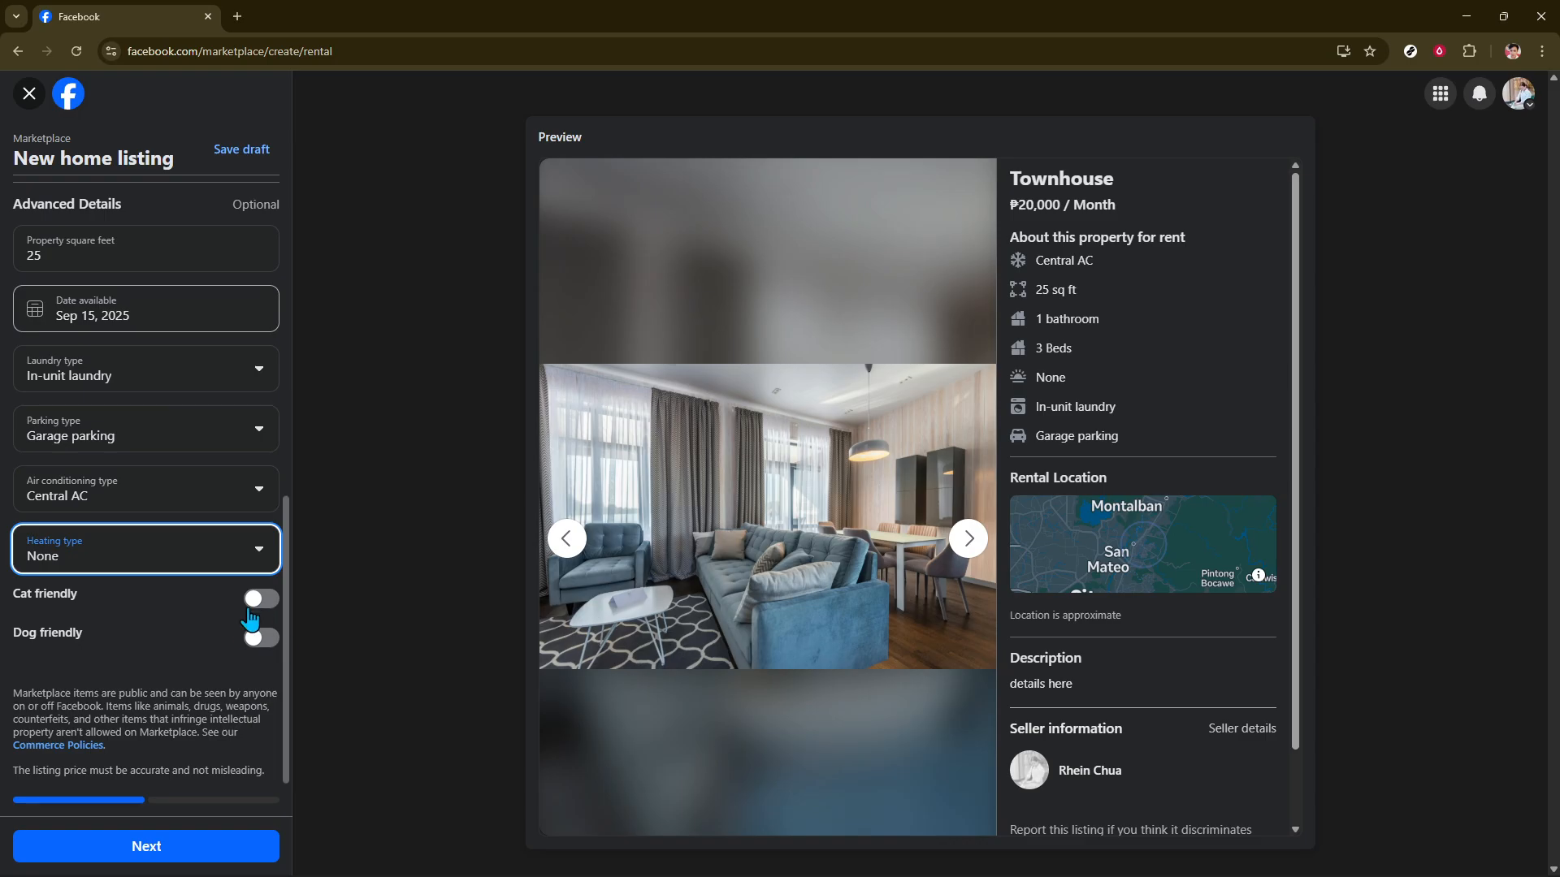
click(144, 854)
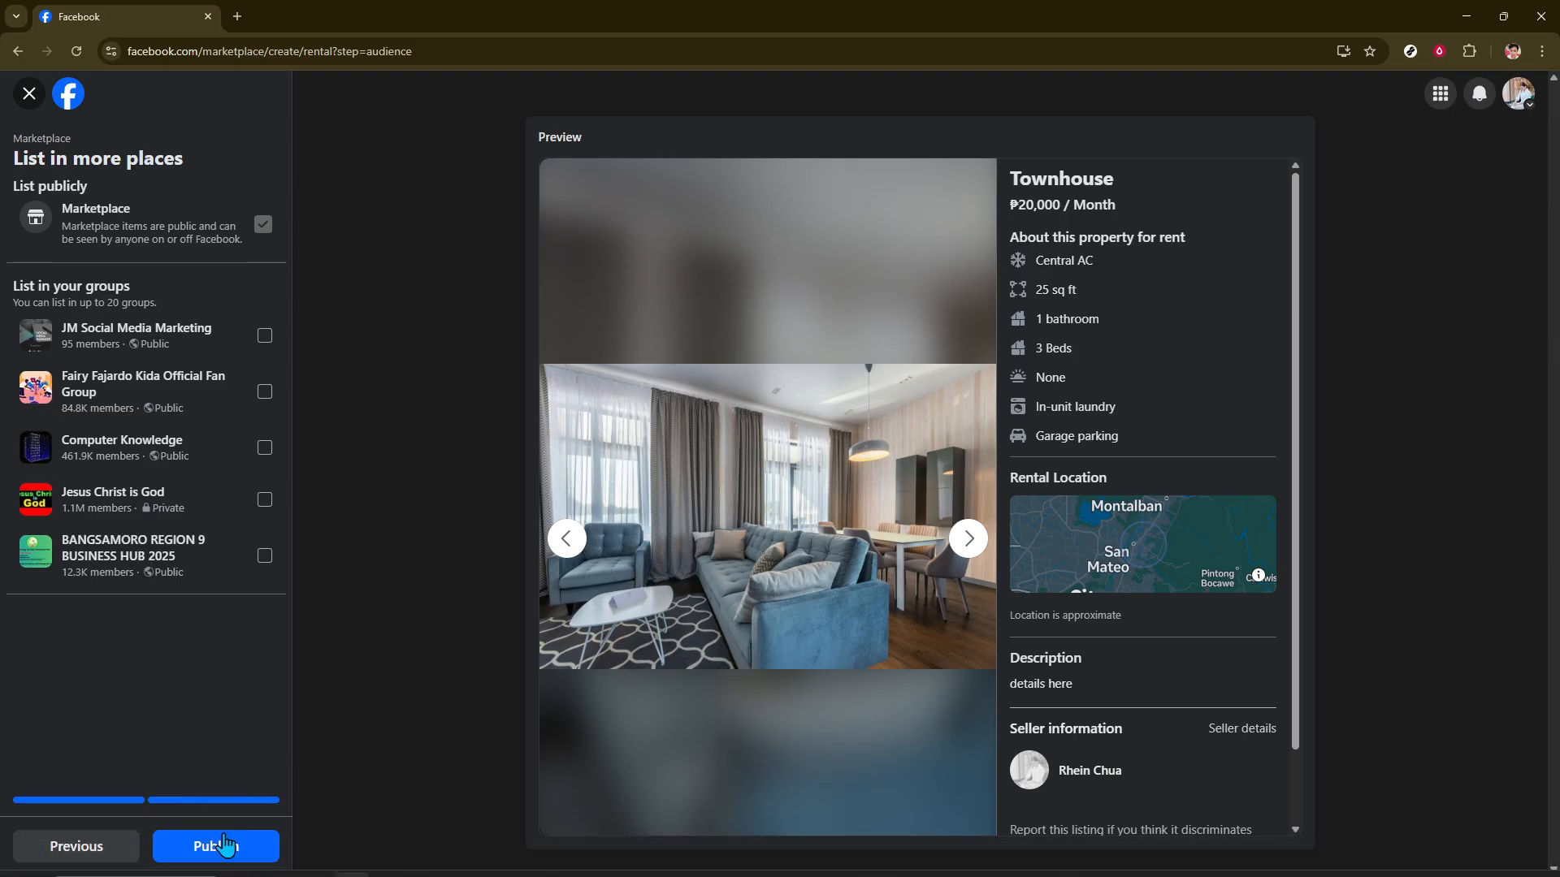
click(216, 846)
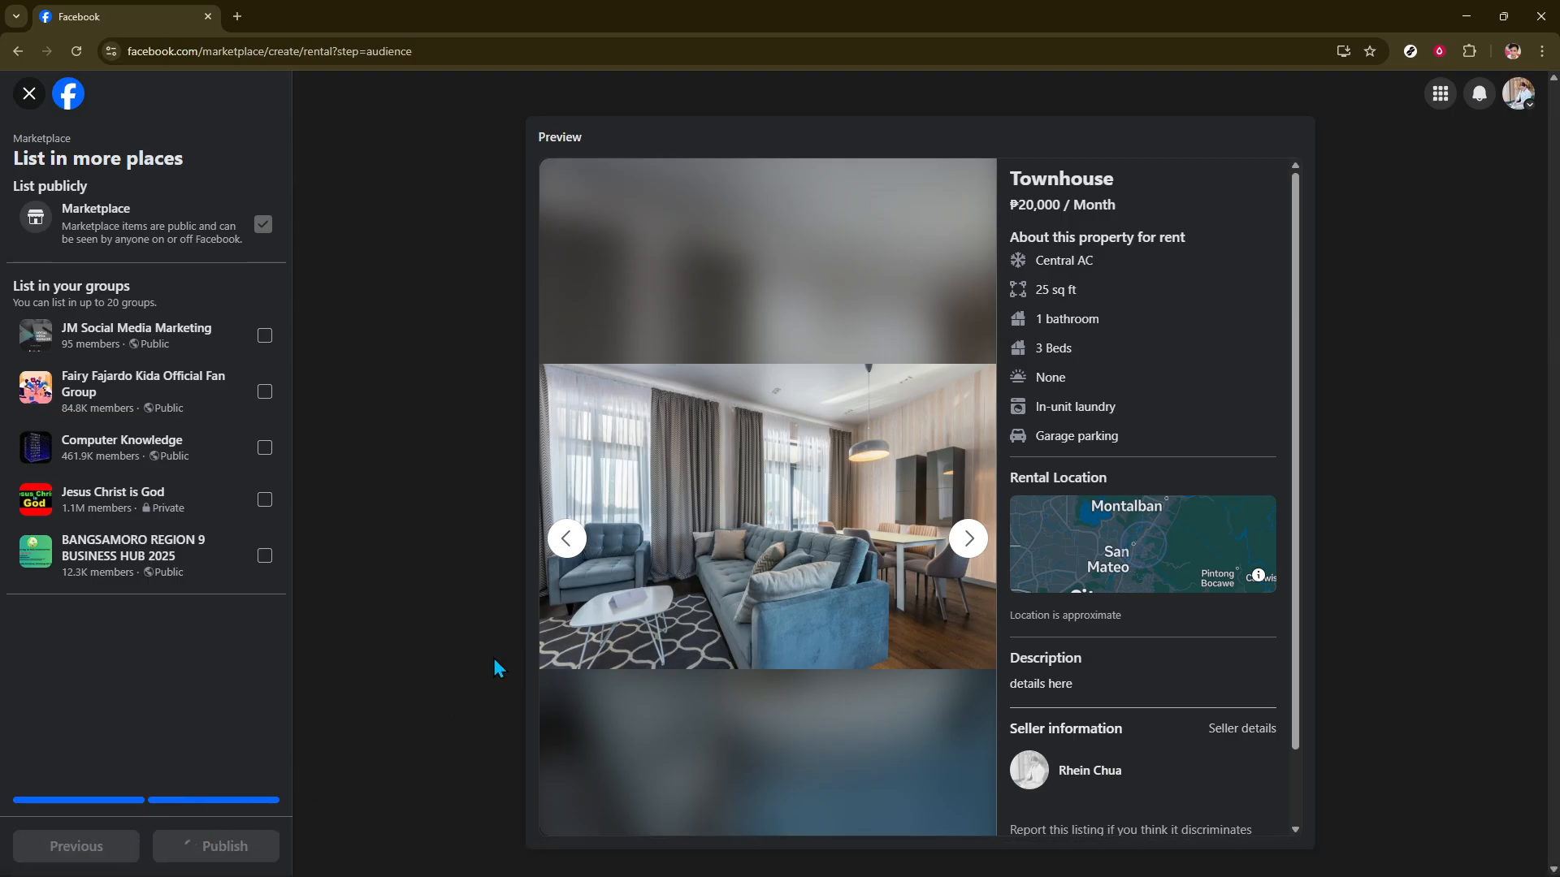